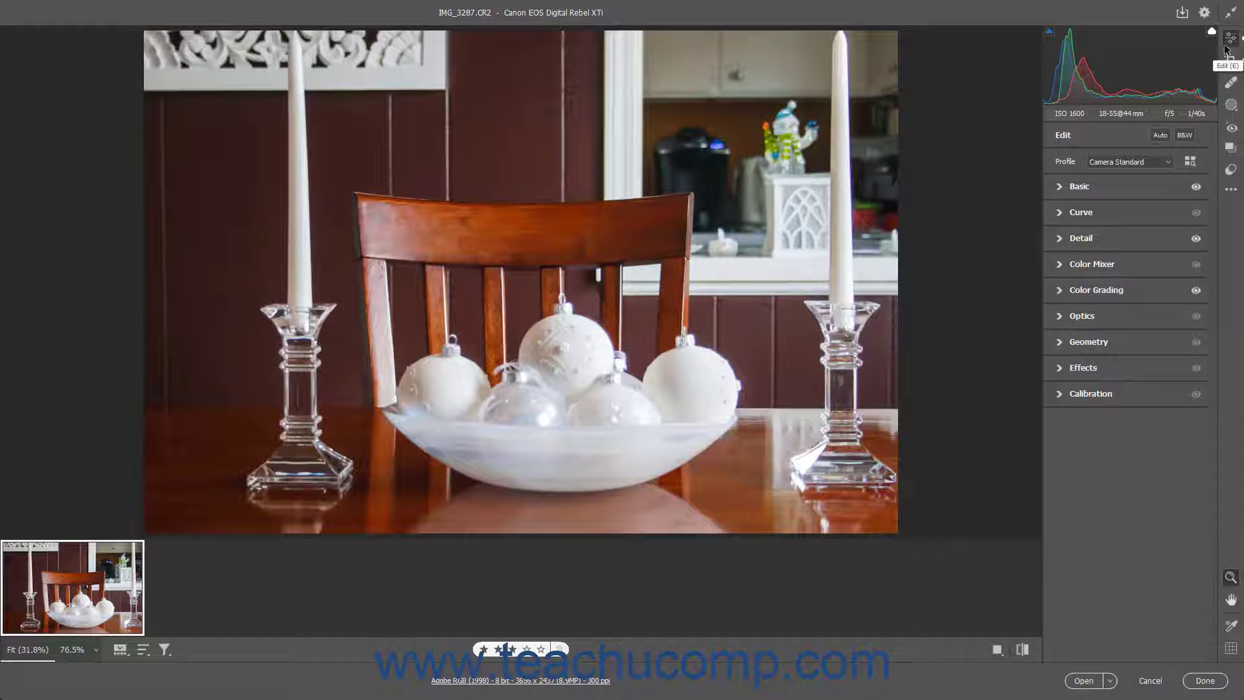
# - Turn on chromatic aberration removal in the Optics profile settings, comparing its effect up close on the edge of the white ornament
pyautogui.click(1095, 323)
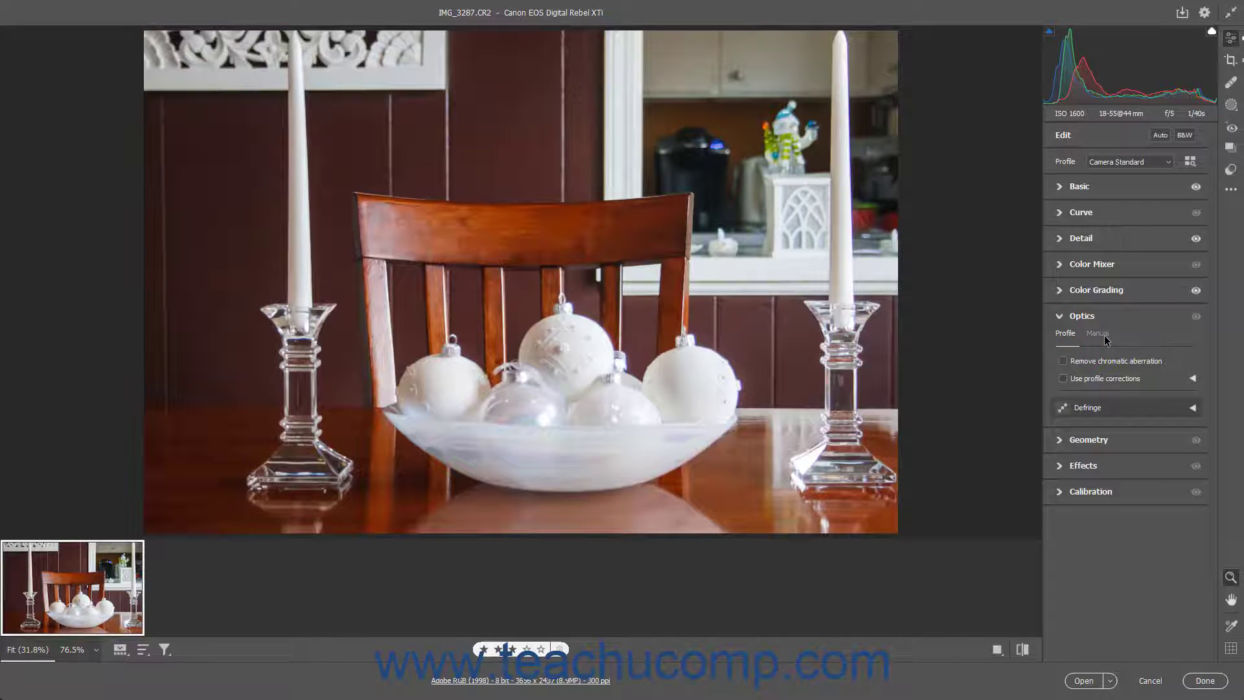
pyautogui.click(1106, 340)
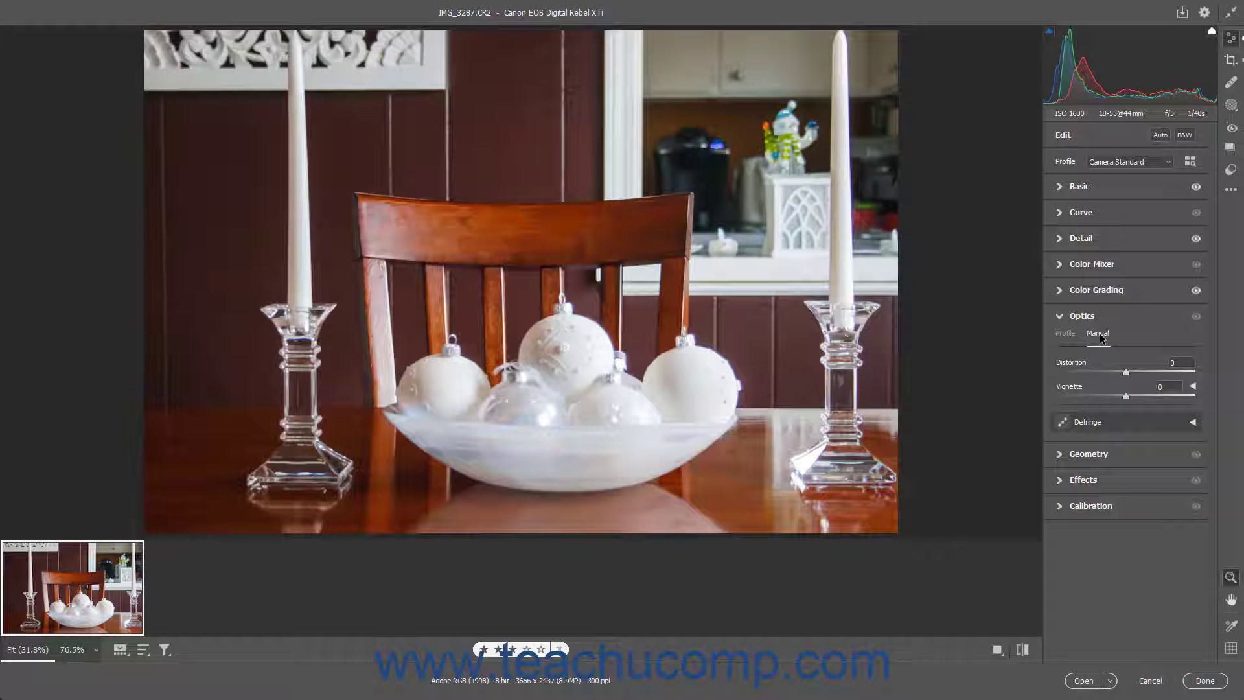
pyautogui.click(1066, 333)
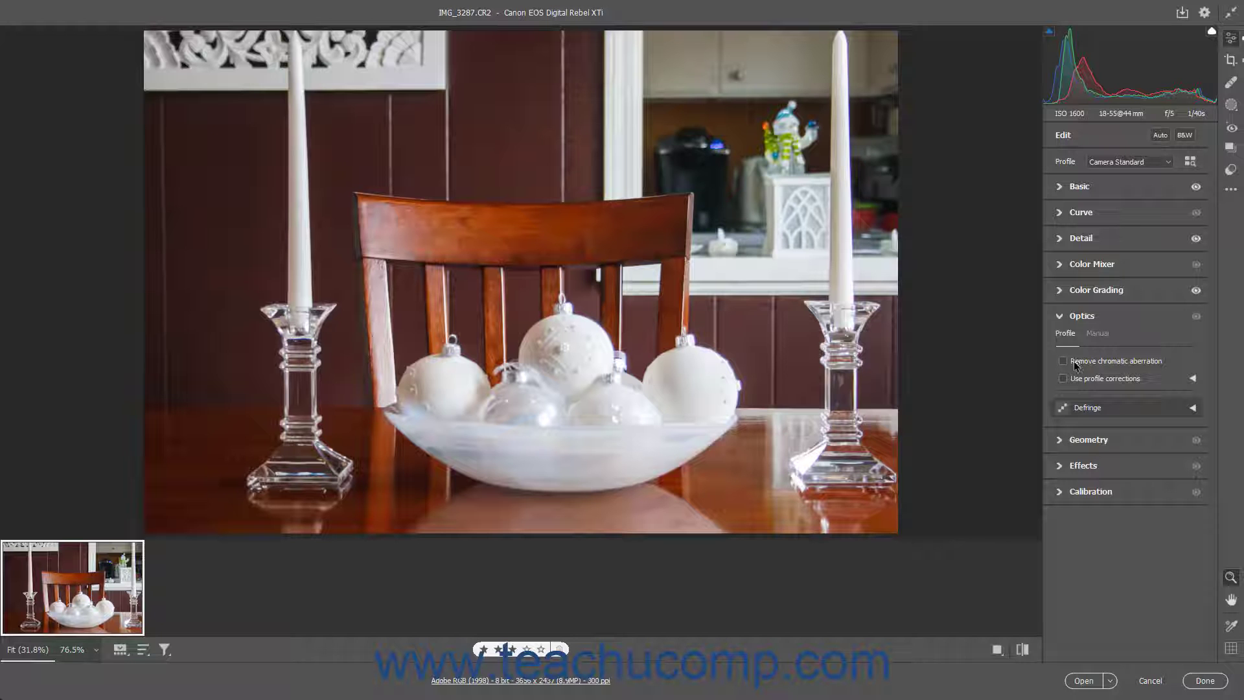
pyautogui.moveTo(1075, 363)
pyautogui.moveTo(578, 322); pyautogui.dragTo(870, 339)
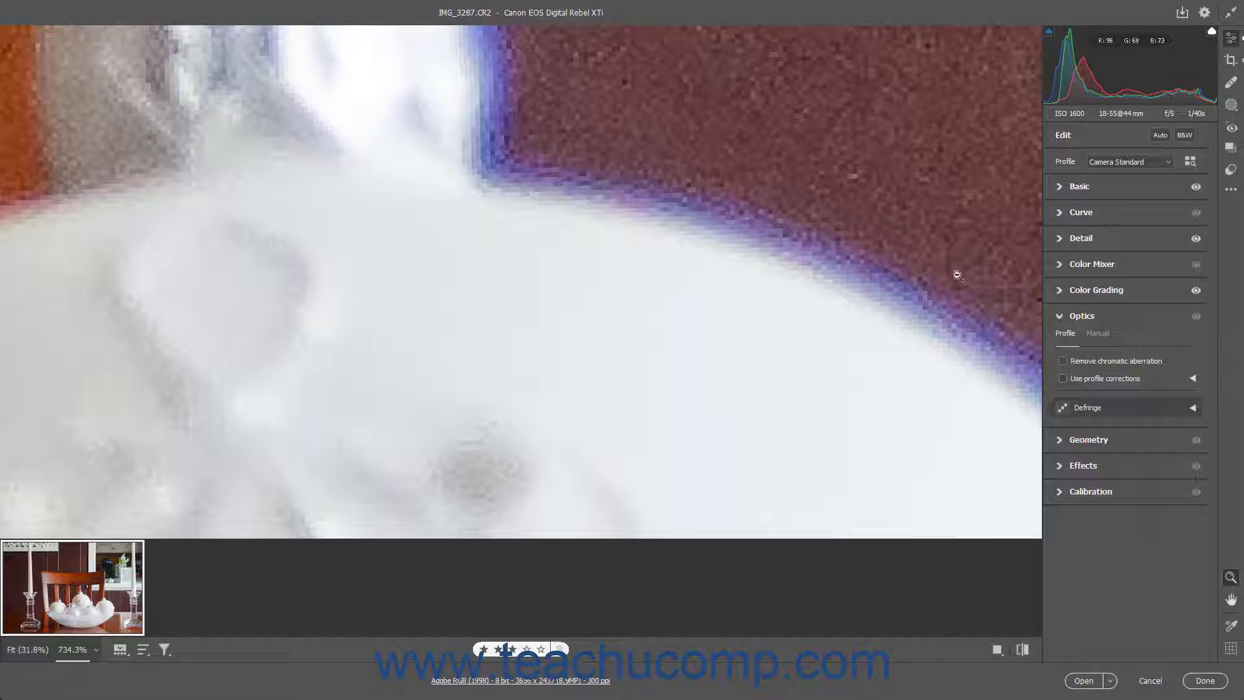
pyautogui.click(1067, 361)
pyautogui.click(1067, 362)
pyautogui.click(1066, 362)
pyautogui.click(37, 649)
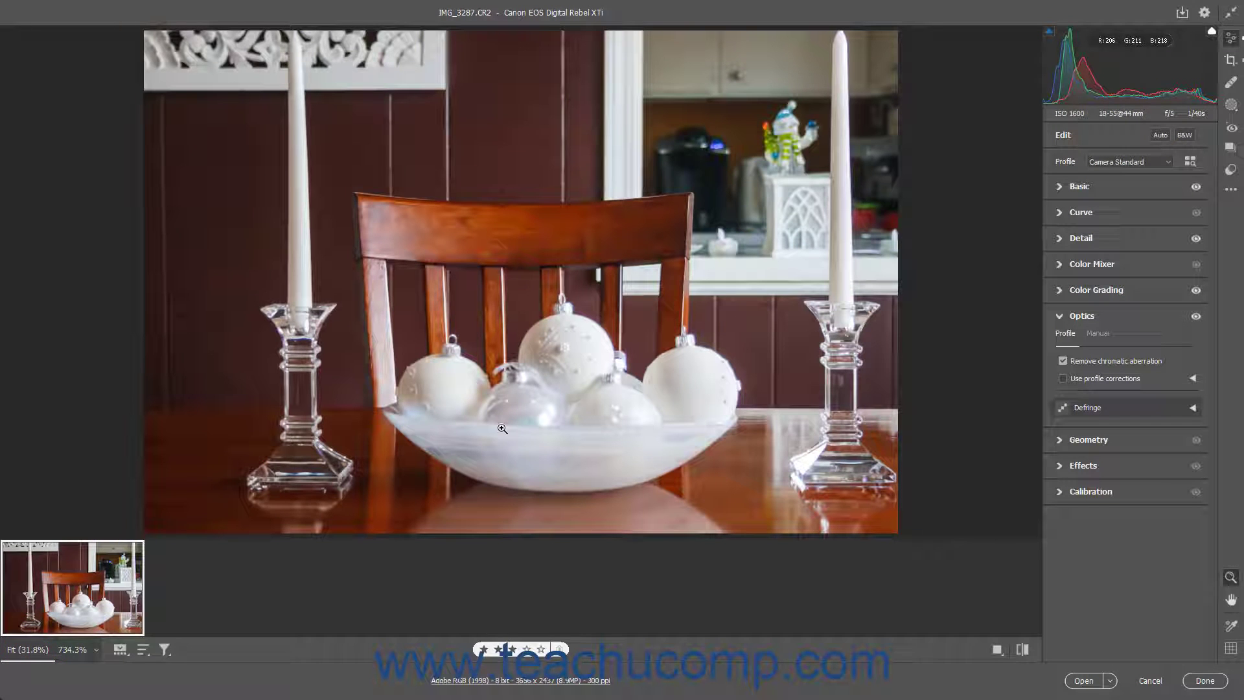
# - Enable lens profile corrections and set the profile setup to Default after trying Auto
pyautogui.click(1063, 379)
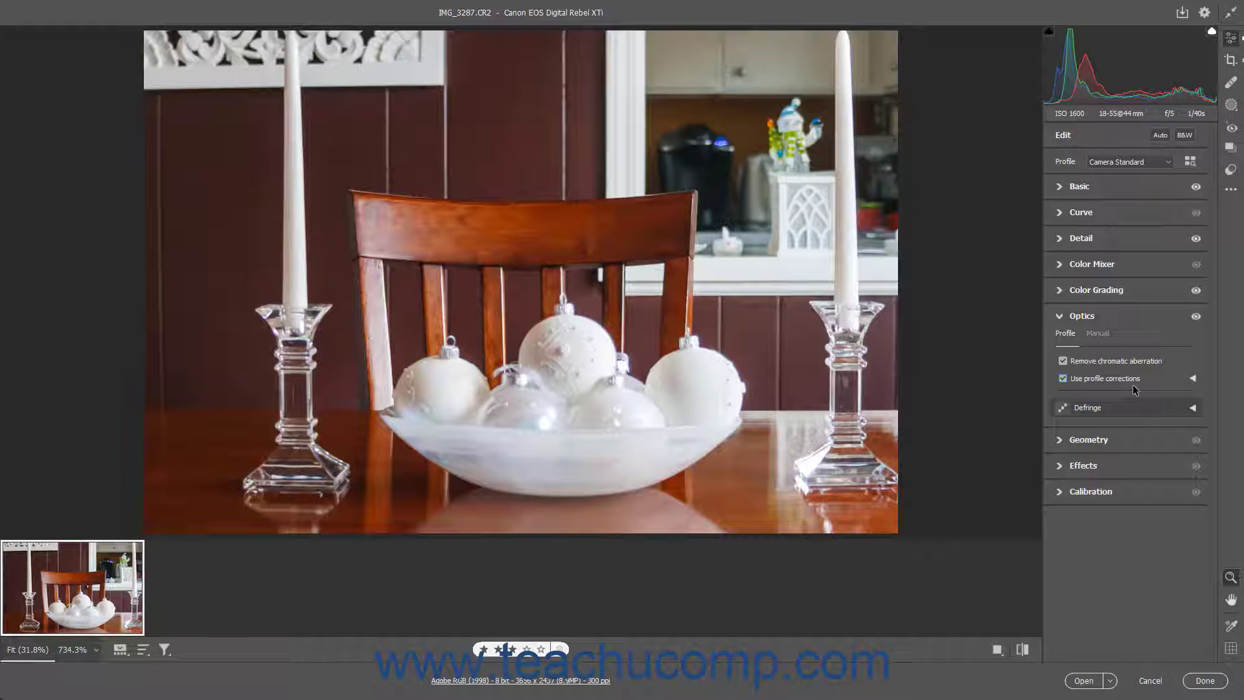
pyautogui.click(1192, 380)
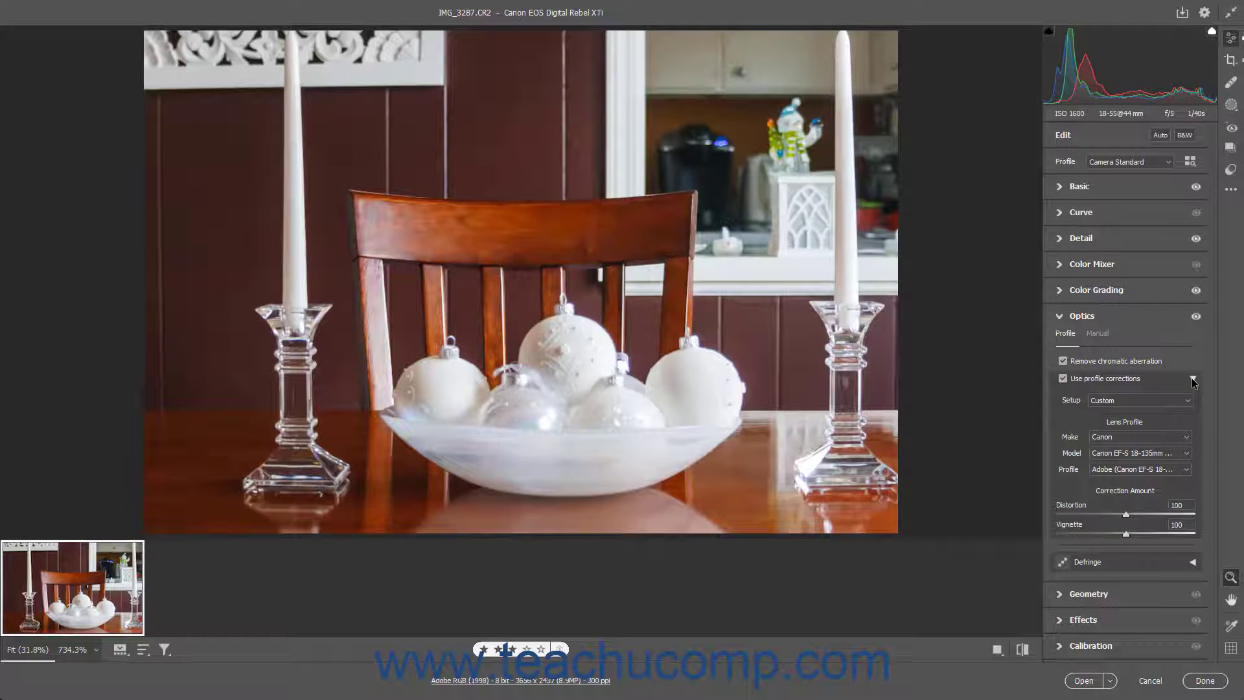
pyautogui.click(1139, 401)
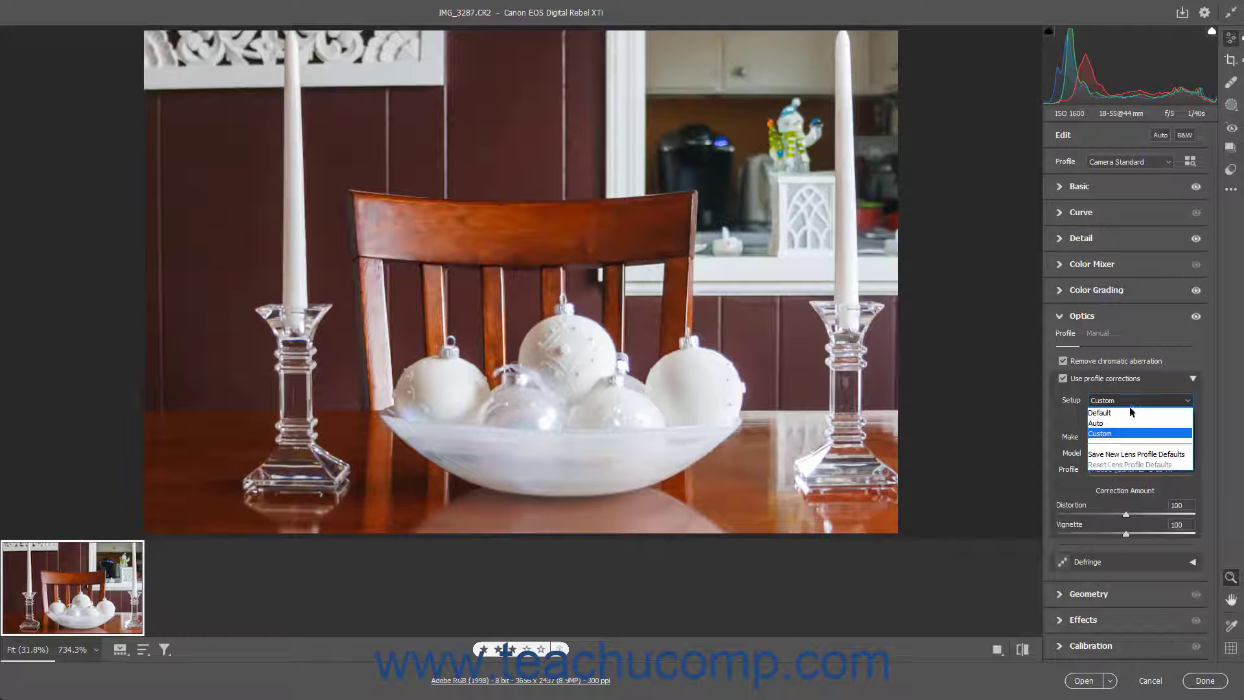
pyautogui.click(1117, 421)
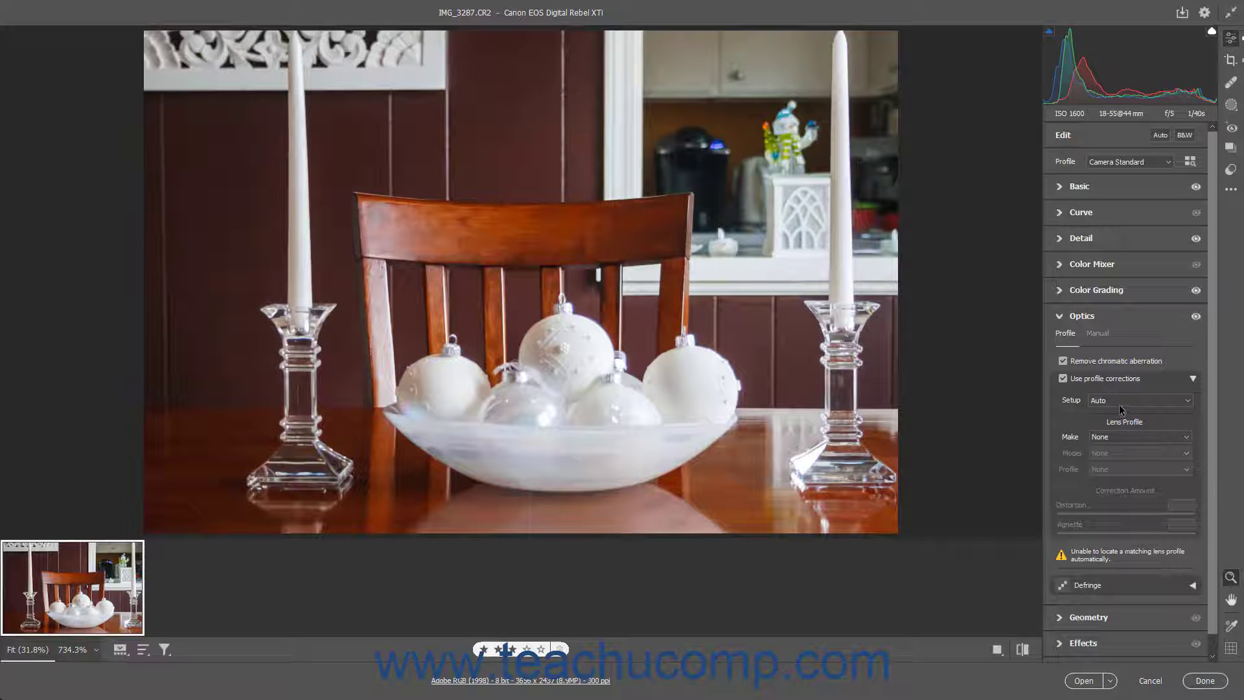
pyautogui.click(1119, 400)
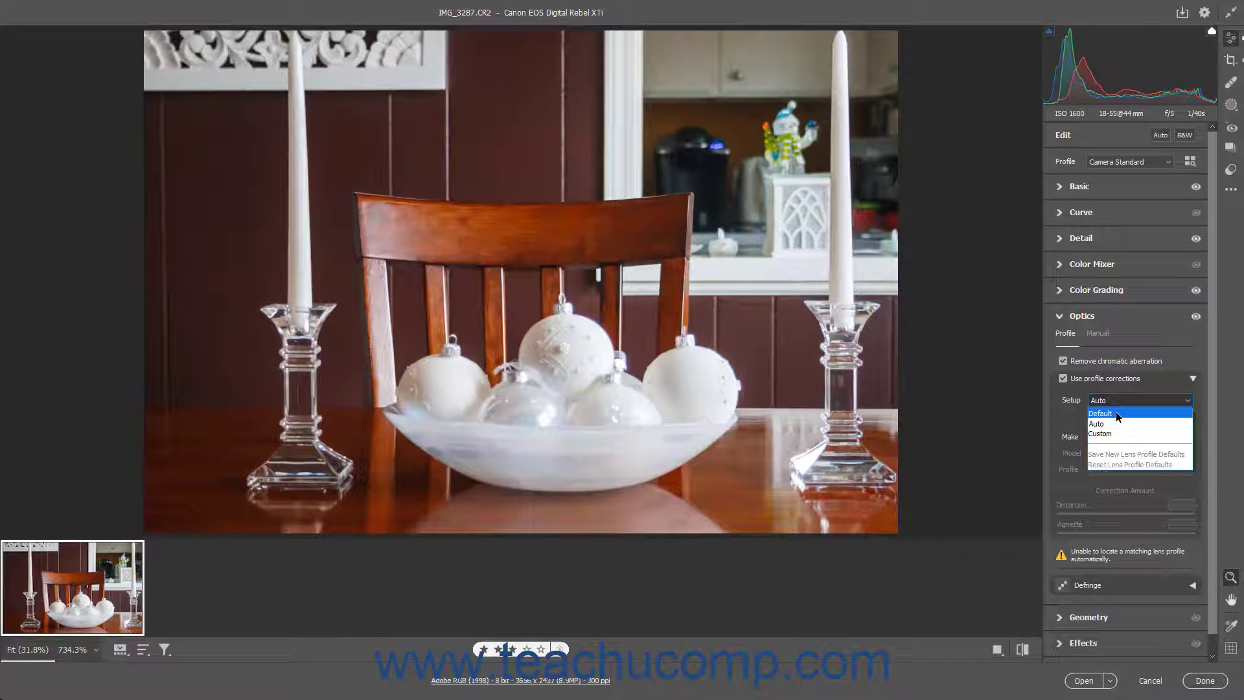
pyautogui.click(1115, 414)
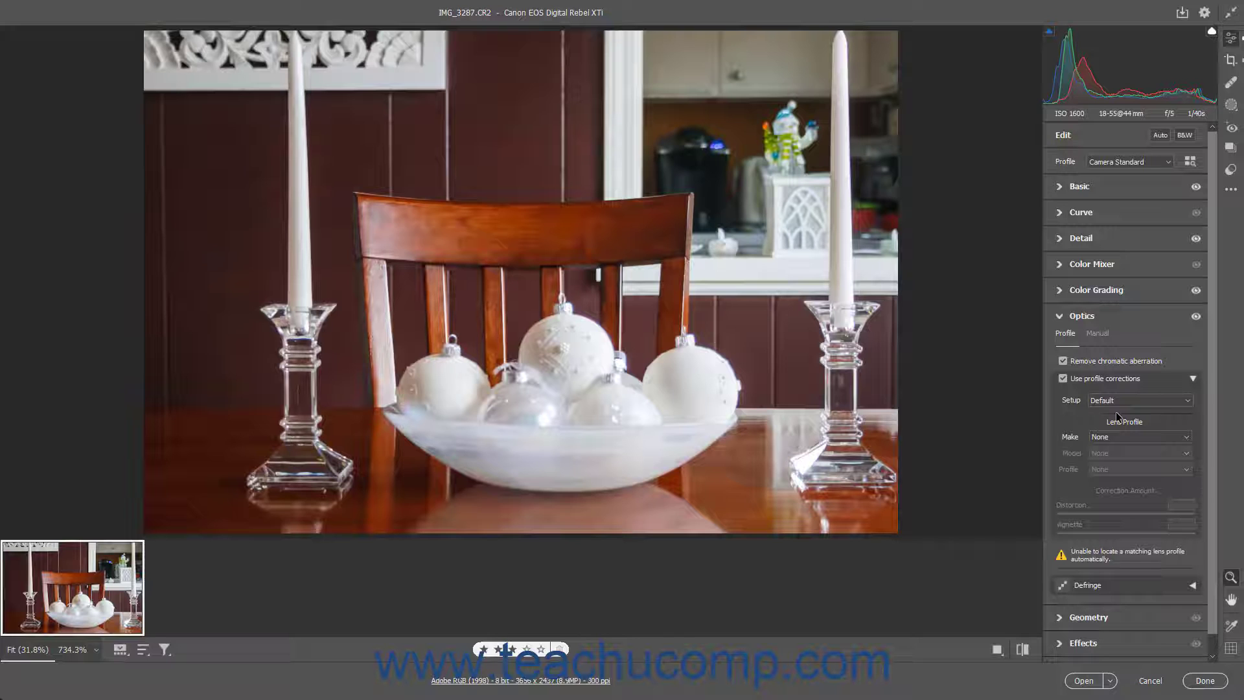
# - Switch the lens profile setup to Custom and choose make Canon, a Canon EF-S 18-135mm f/3.5-5.6 model and its Adobe profile
pyautogui.click(1115, 402)
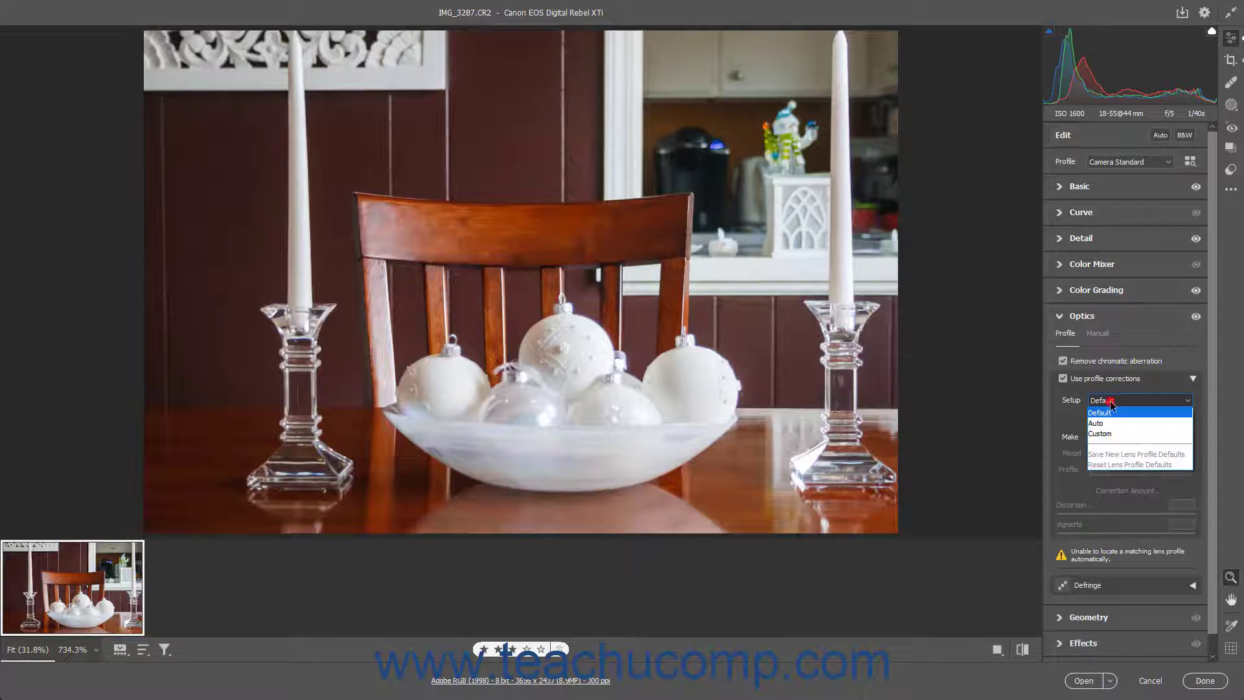
pyautogui.click(1108, 433)
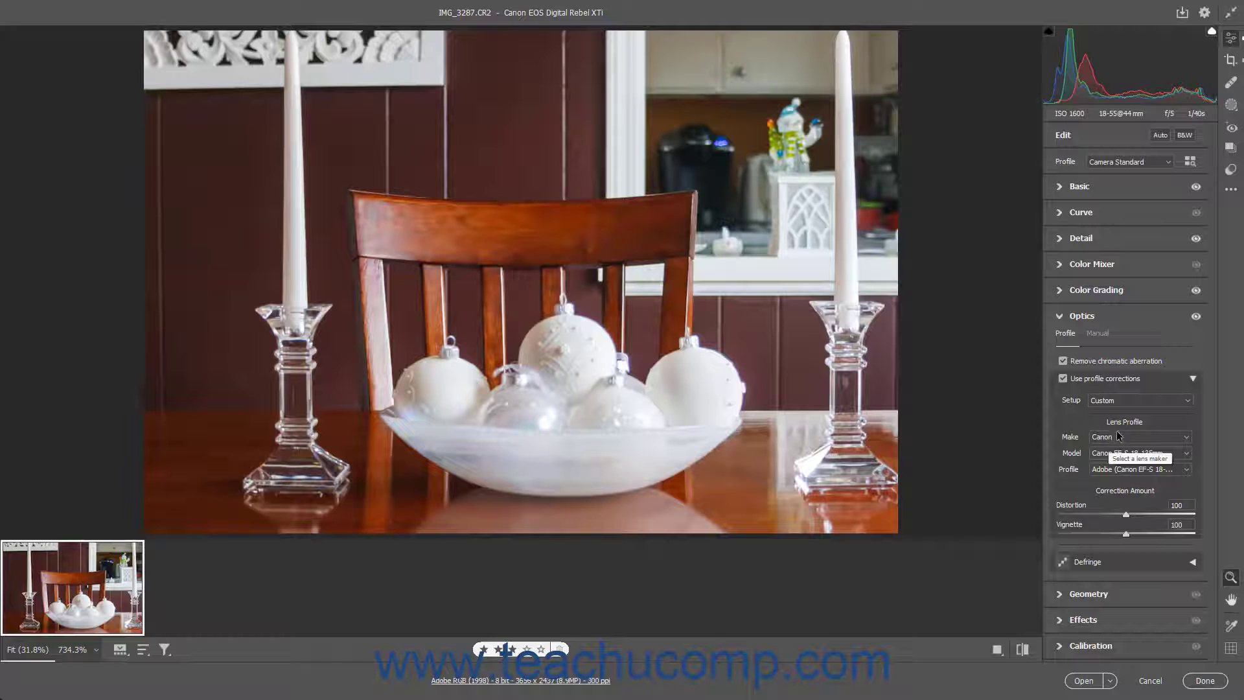
pyautogui.click(1116, 437)
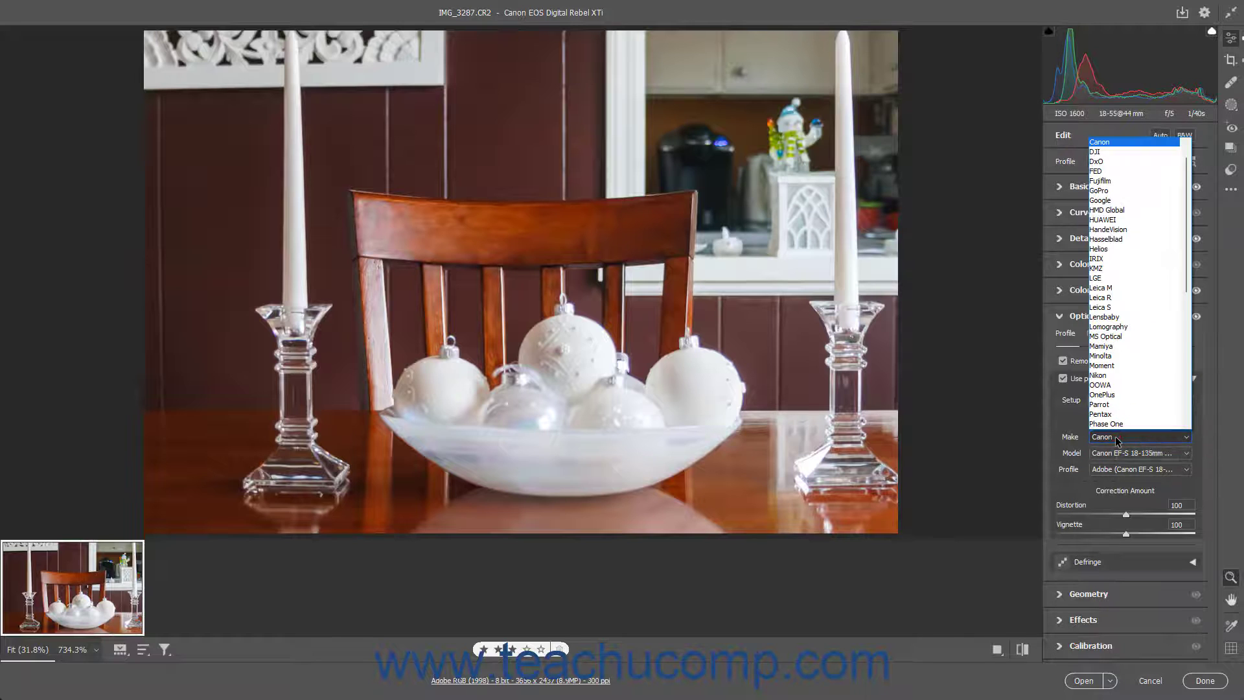
pyautogui.click(1100, 143)
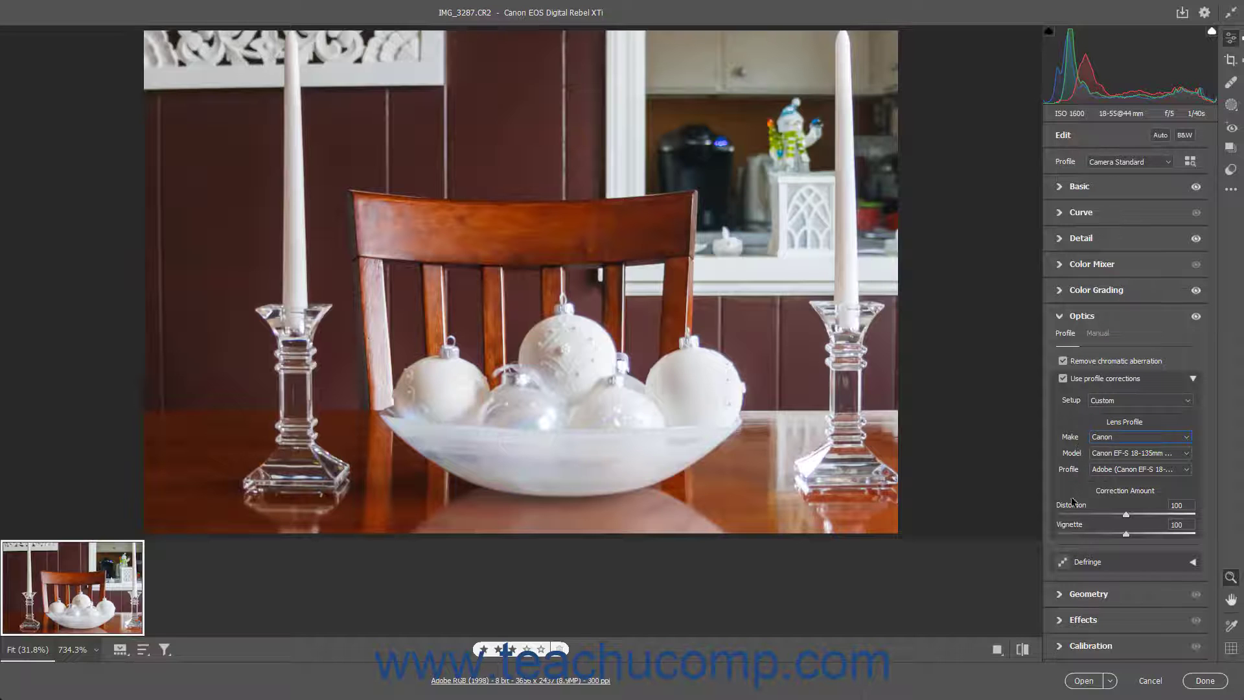
pyautogui.click(1107, 453)
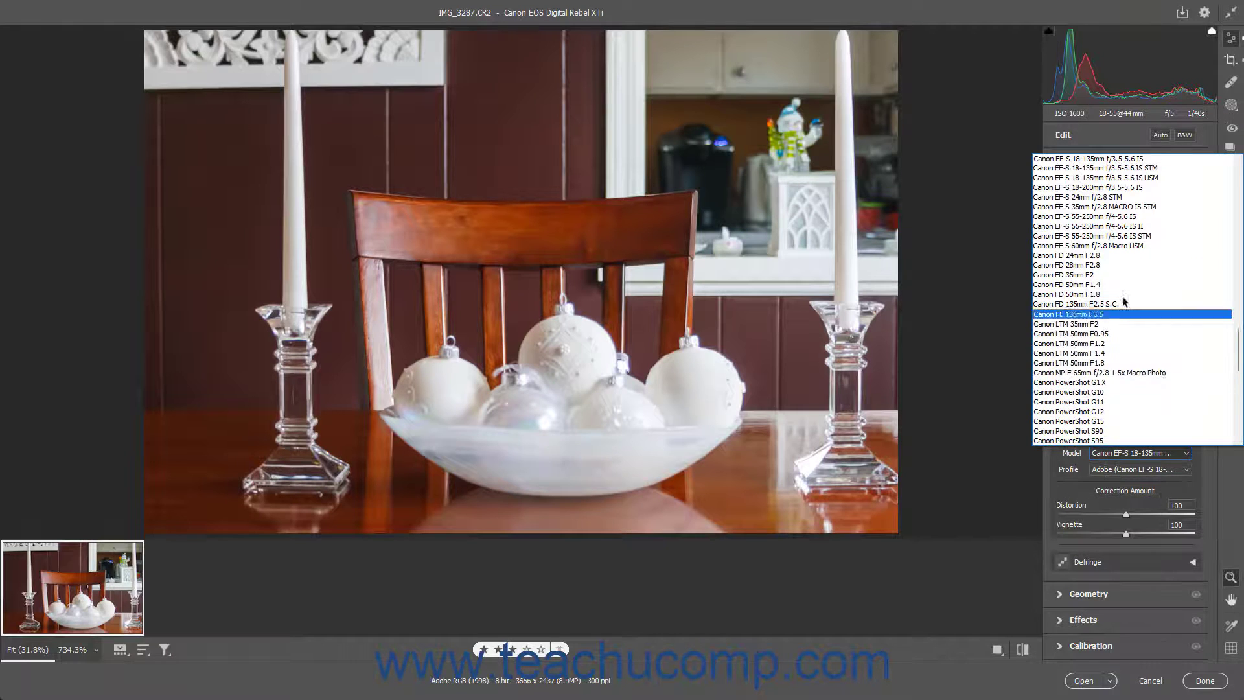
pyautogui.scroll(5, 1128, 272)
pyautogui.click(1139, 177)
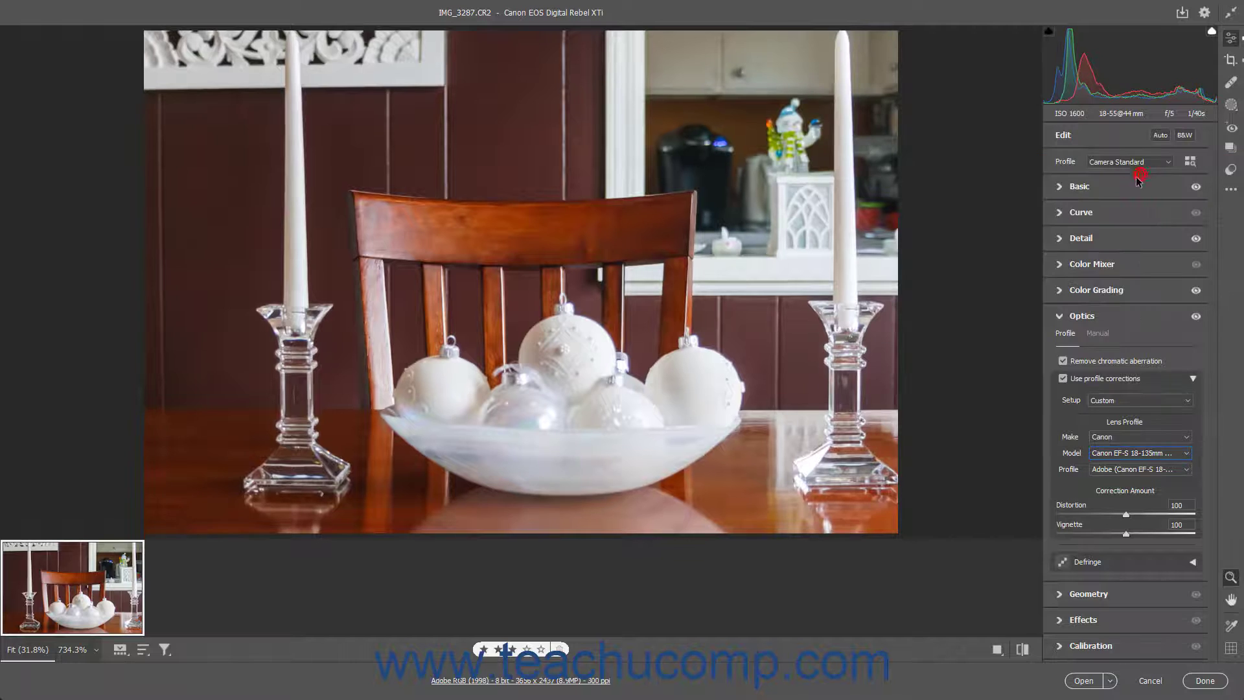
pyautogui.click(1151, 471)
pyautogui.click(1149, 469)
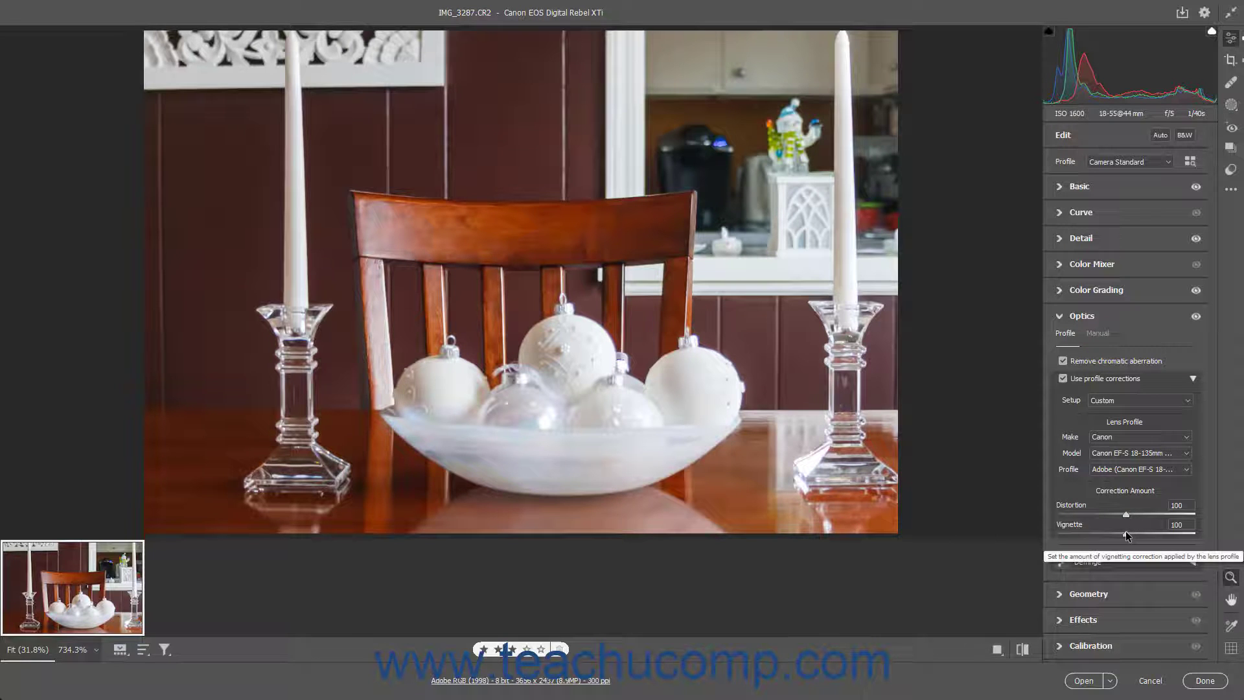
# - Save the chosen lens profile as the new defaults, reset the lens profile defaults and collapse the profile correction settings
pyautogui.click(1135, 401)
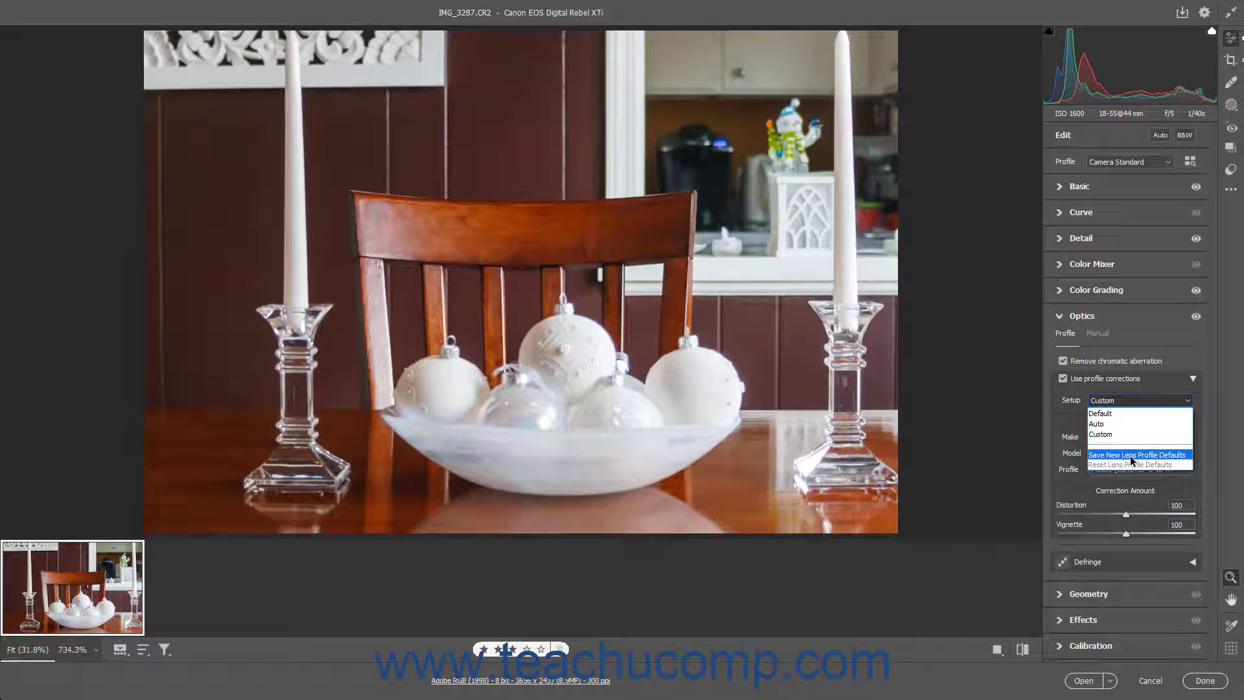
pyautogui.click(1130, 456)
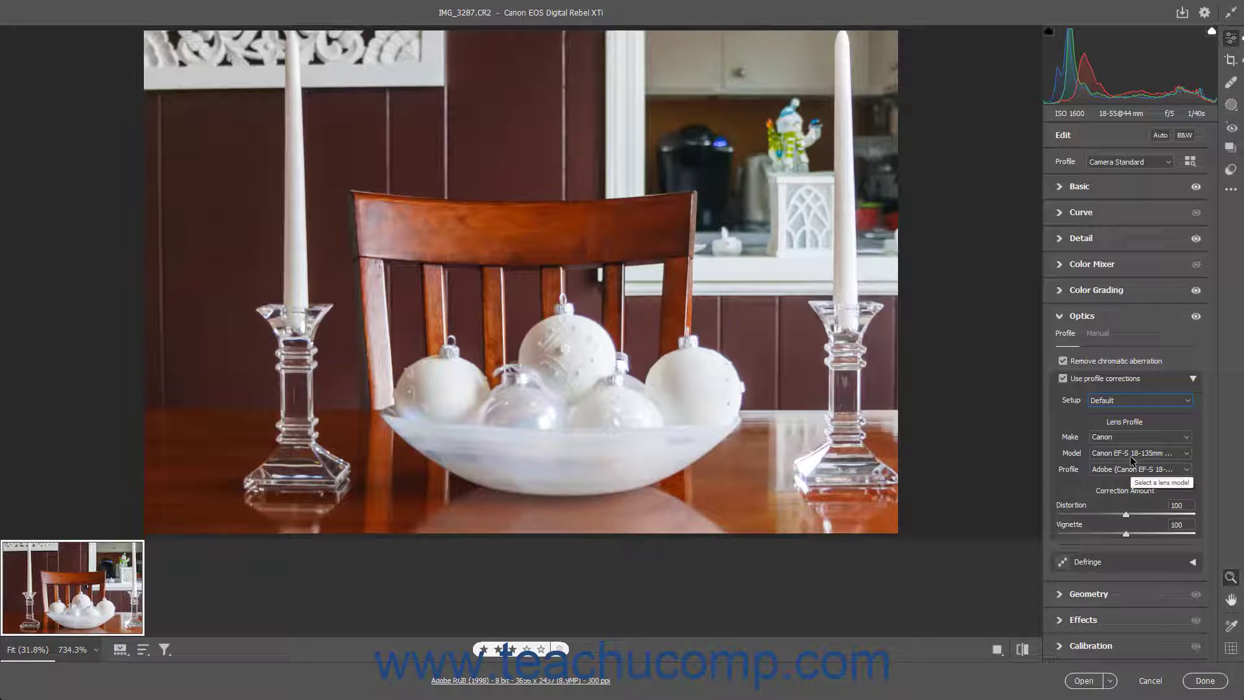
pyautogui.click(1141, 402)
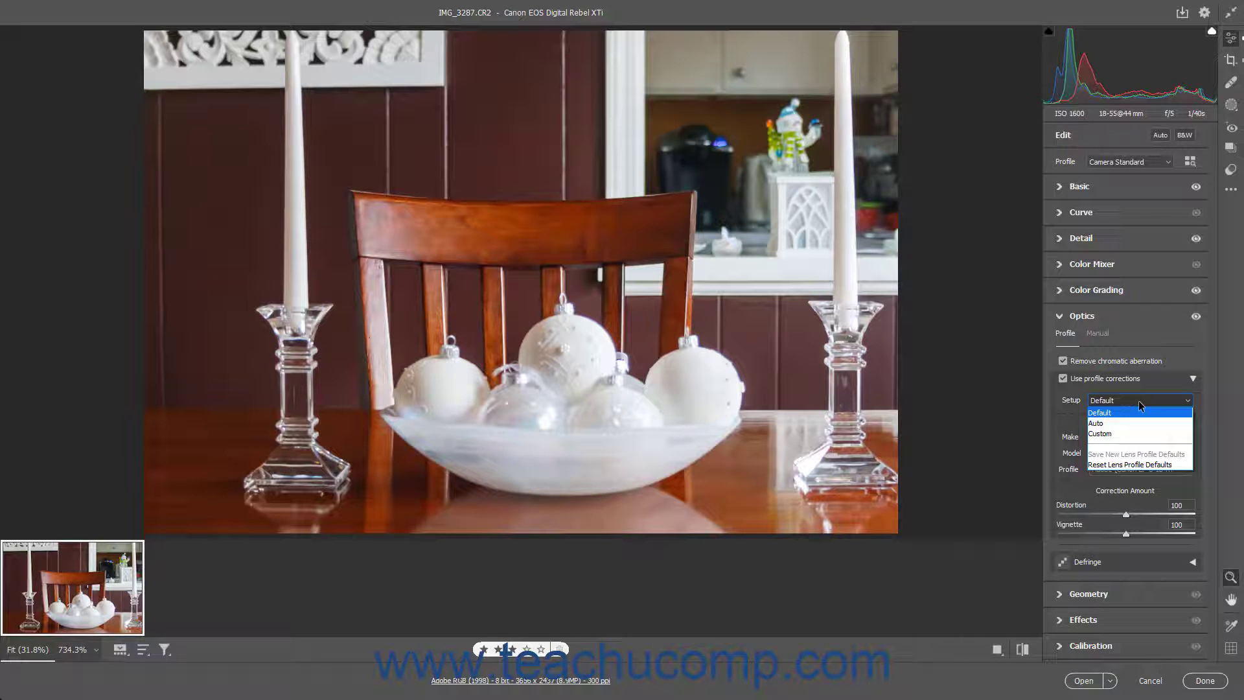
pyautogui.click(1137, 464)
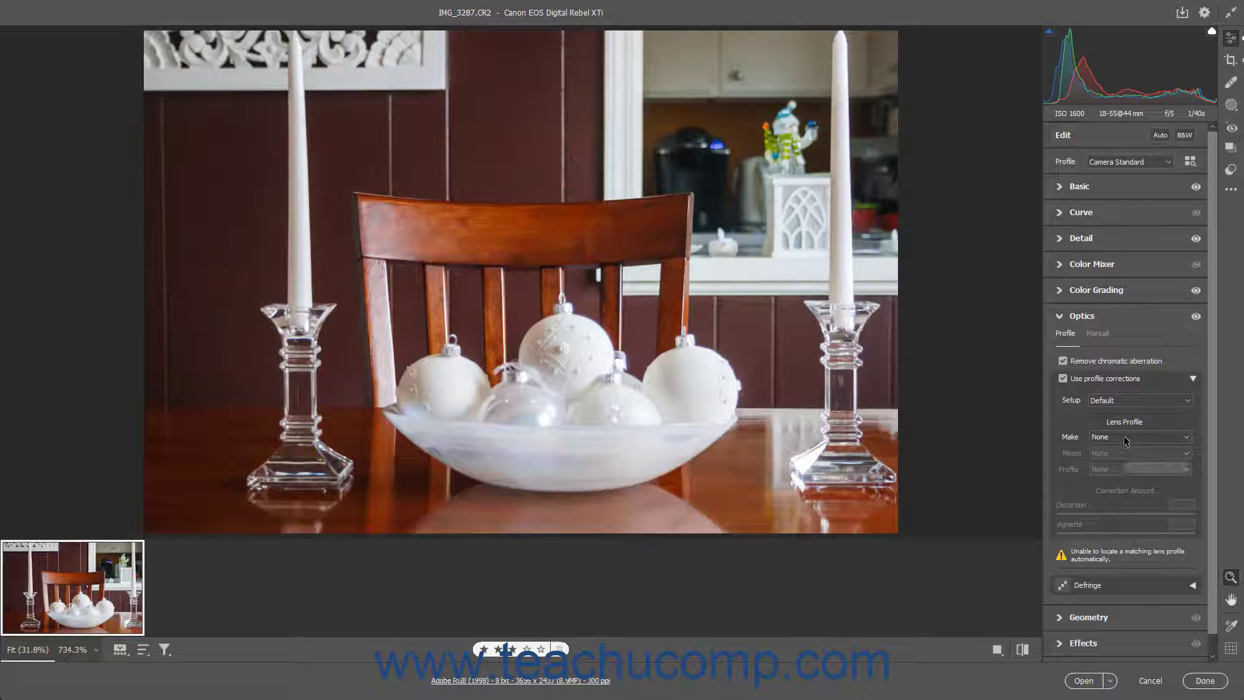
pyautogui.click(1194, 380)
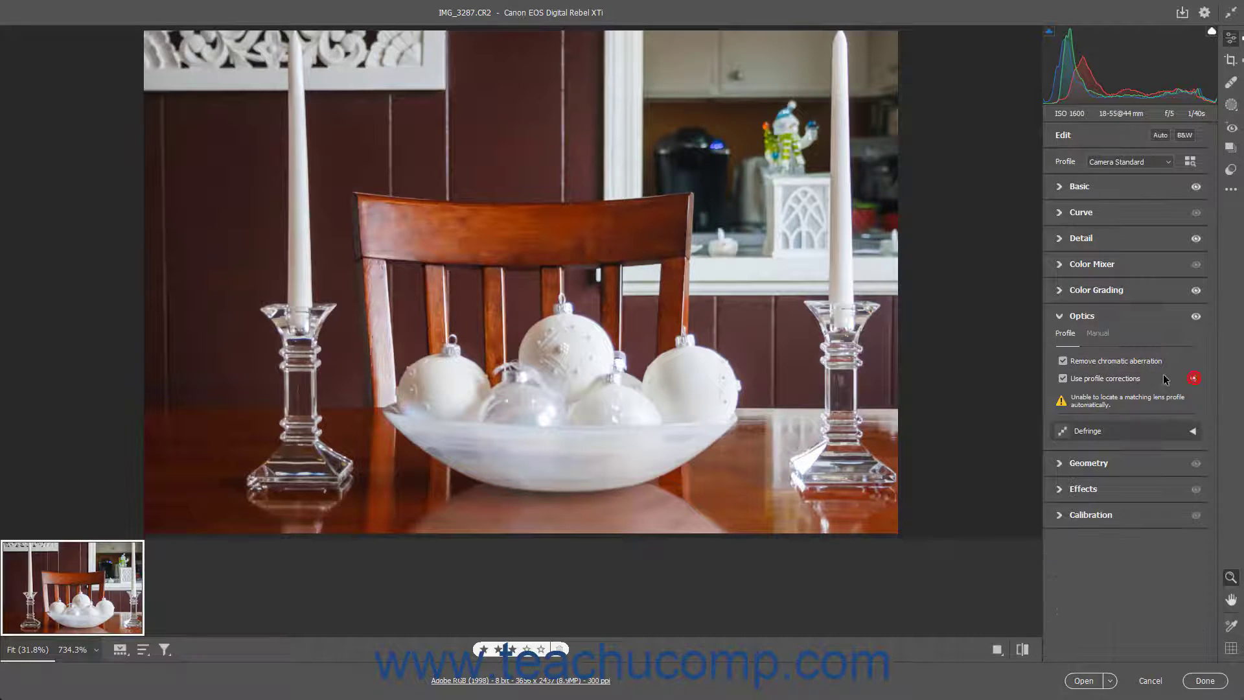
# - Set the manual lens corrections to Distortion -1 and Vignette -5
pyautogui.click(1103, 333)
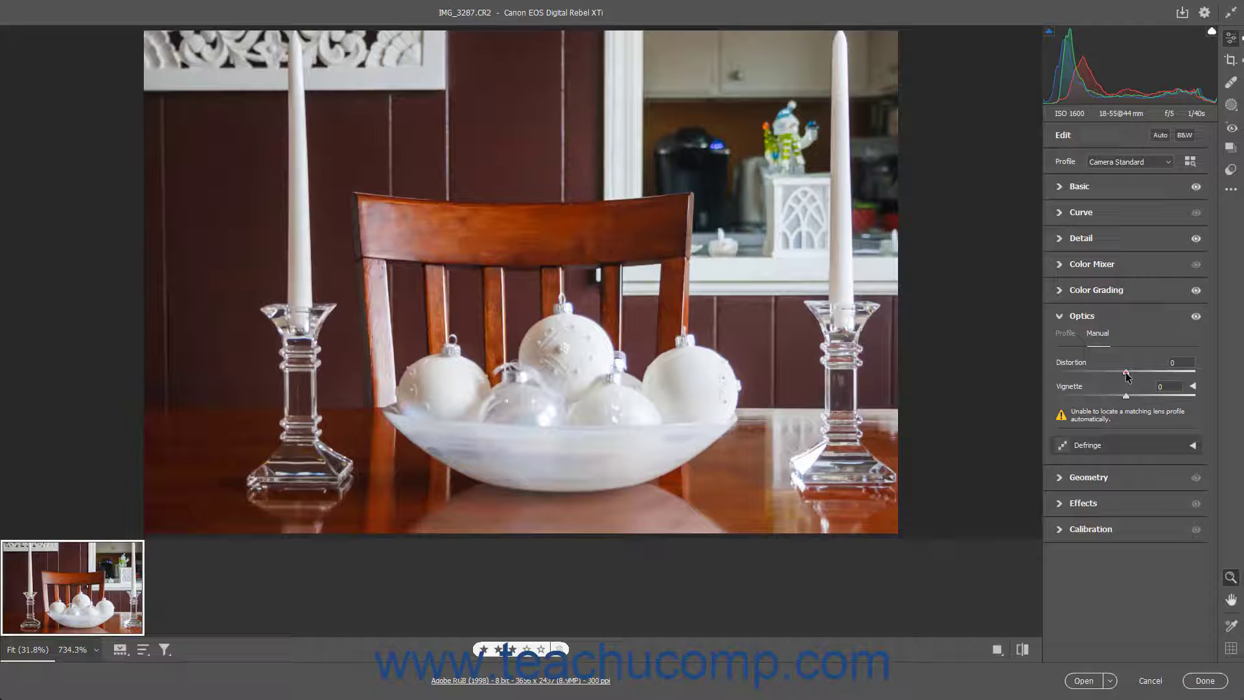
pyautogui.moveTo(1126, 376); pyautogui.dragTo(1126, 382)
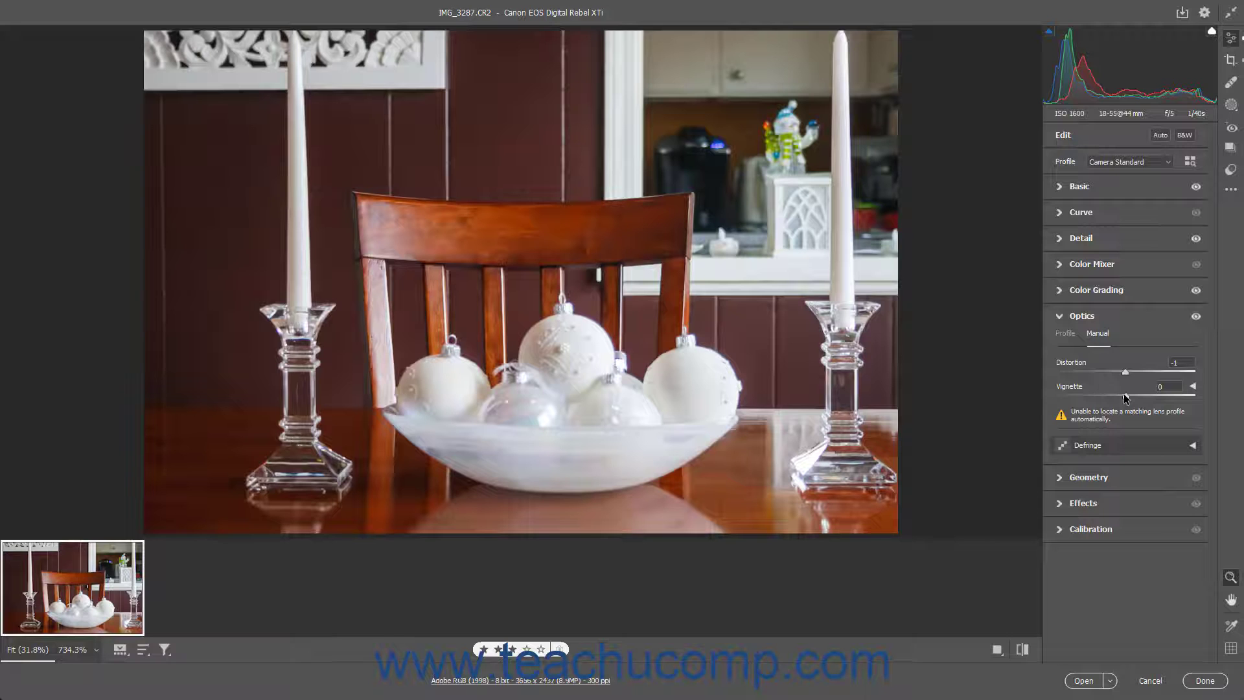
pyautogui.moveTo(1125, 398)
pyautogui.mouseDown()
pyautogui.moveTo(1101, 402)
pyautogui.moveTo(1122, 398)
pyautogui.mouseUp()
# - Sample the purple-blue fringe beside the central ornament's cap with the Defringe eyedropper
pyautogui.click(574, 315)
pyautogui.moveTo(702, 334); pyautogui.dragTo(867, 345)
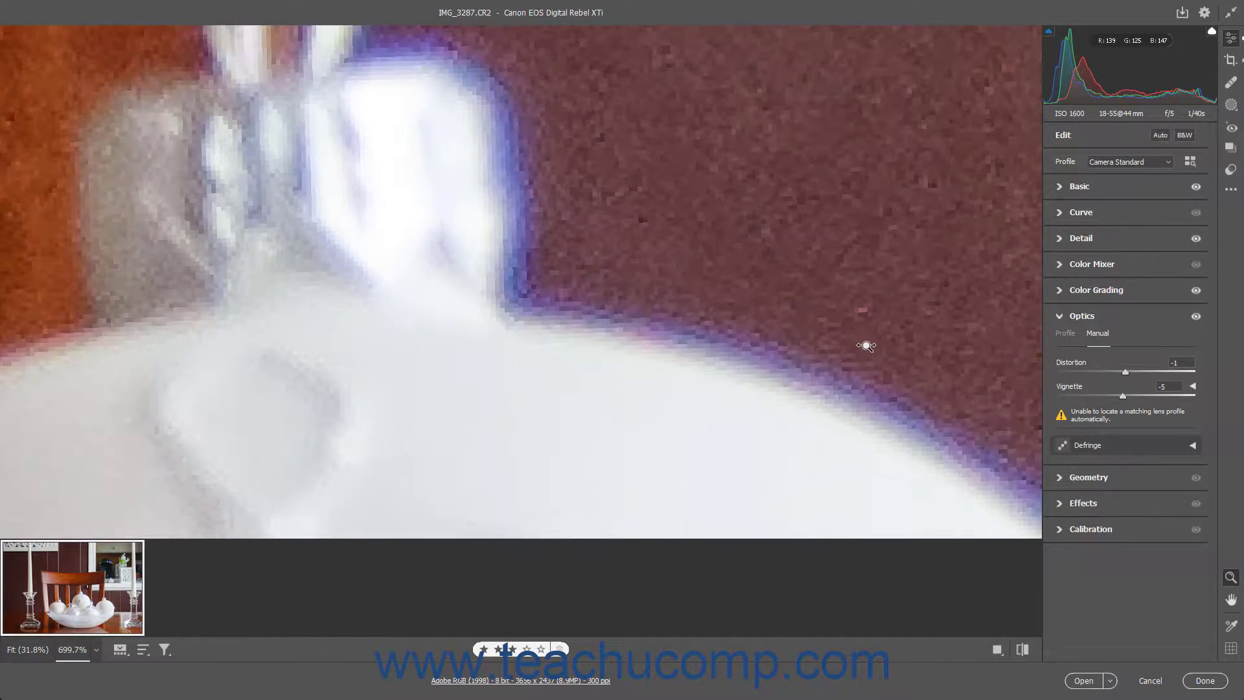
pyautogui.click(1194, 446)
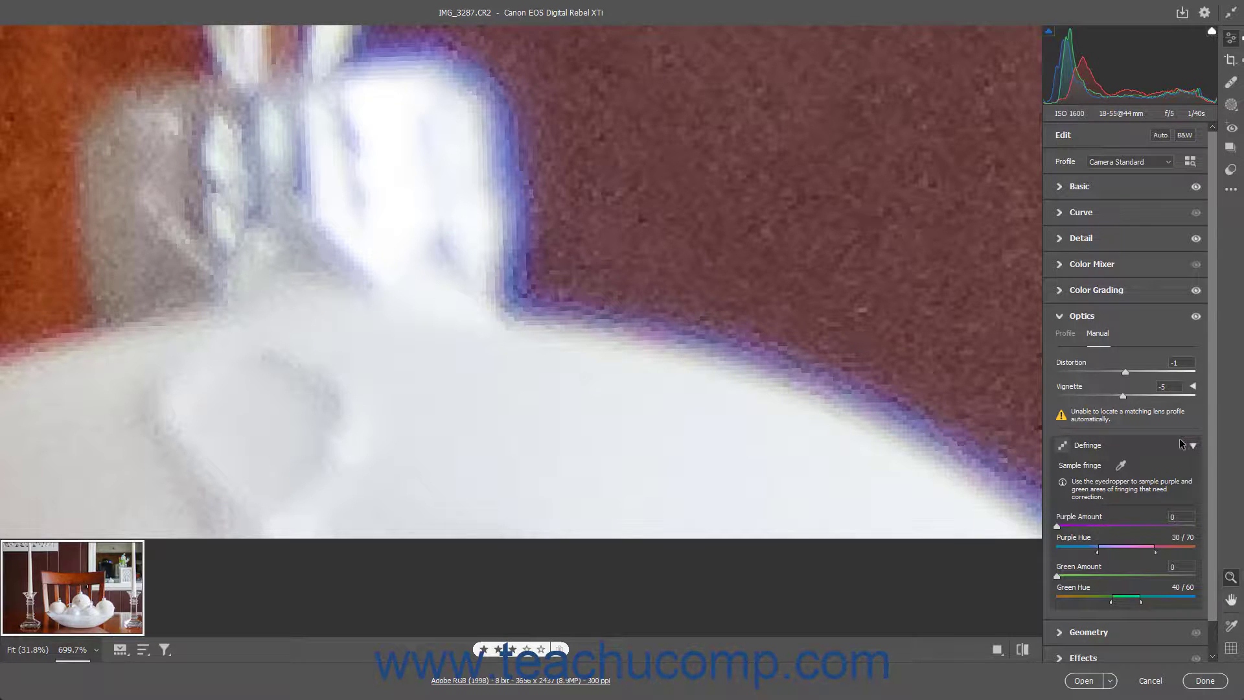
pyautogui.click(1120, 466)
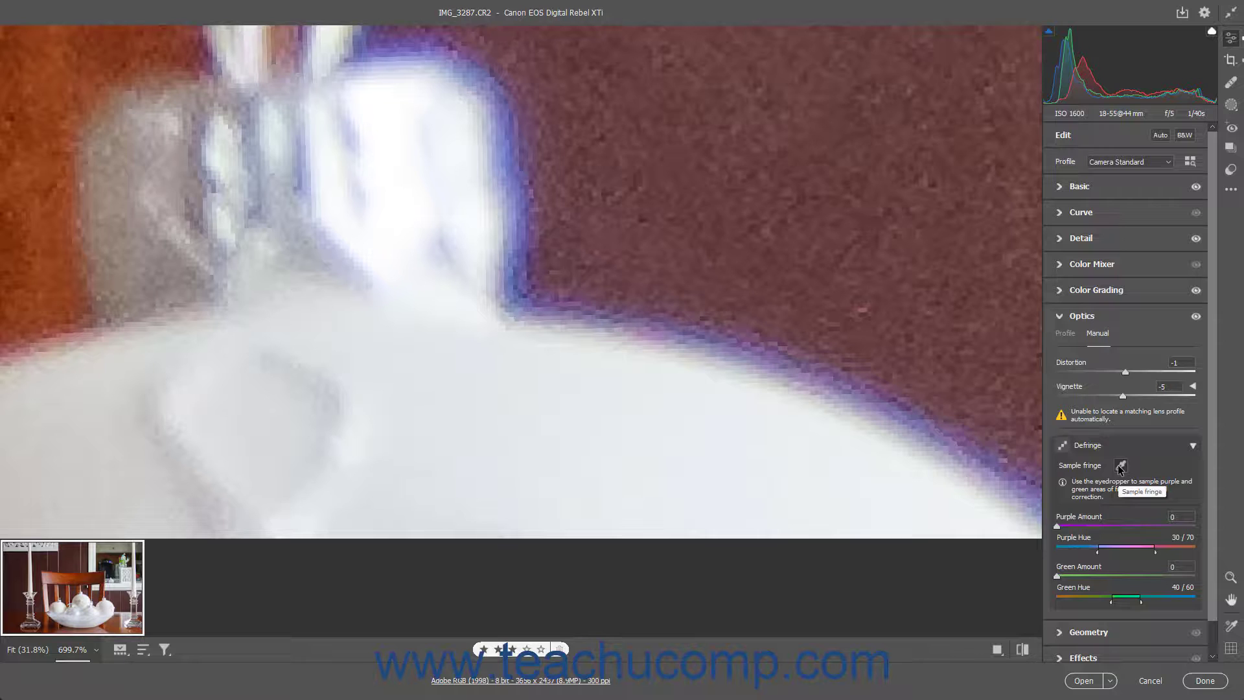
pyautogui.click(519, 274)
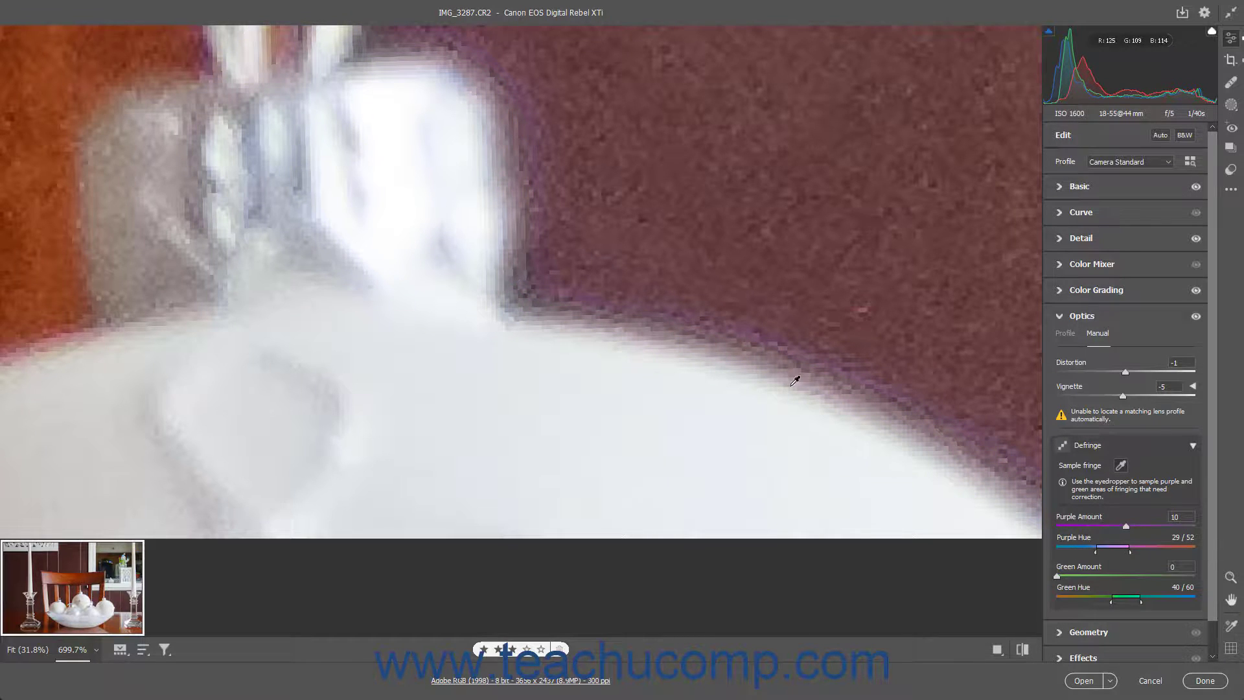
# - Resample the fringe farther along the ornament's curved edge, ending on its blue-purple outline against the chair
pyautogui.press('space')
pyautogui.moveTo(842, 392); pyautogui.dragTo(255, 114)
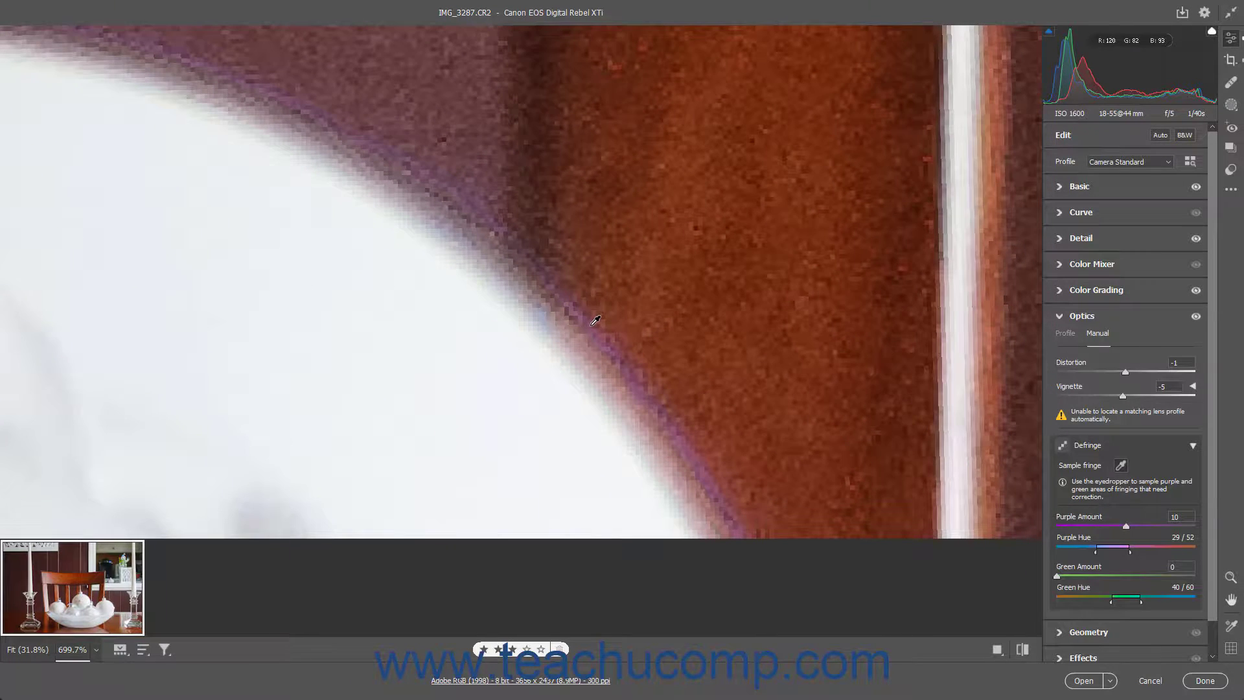
pyautogui.click(591, 323)
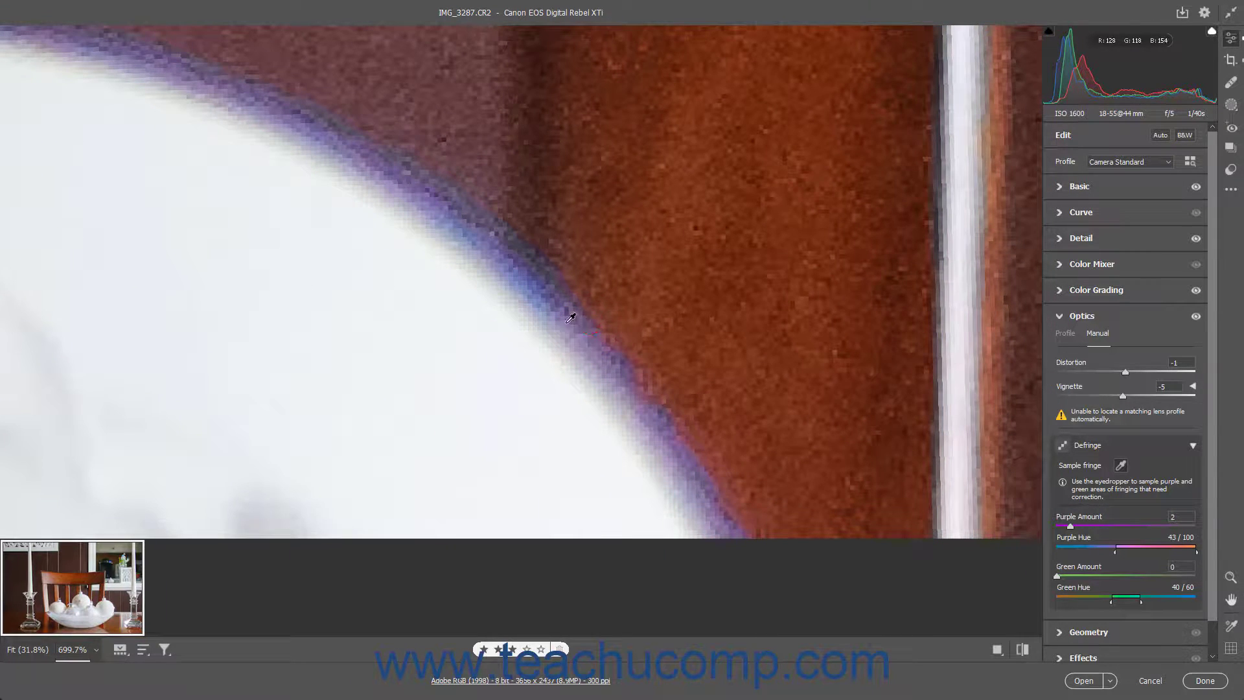
pyautogui.click(534, 288)
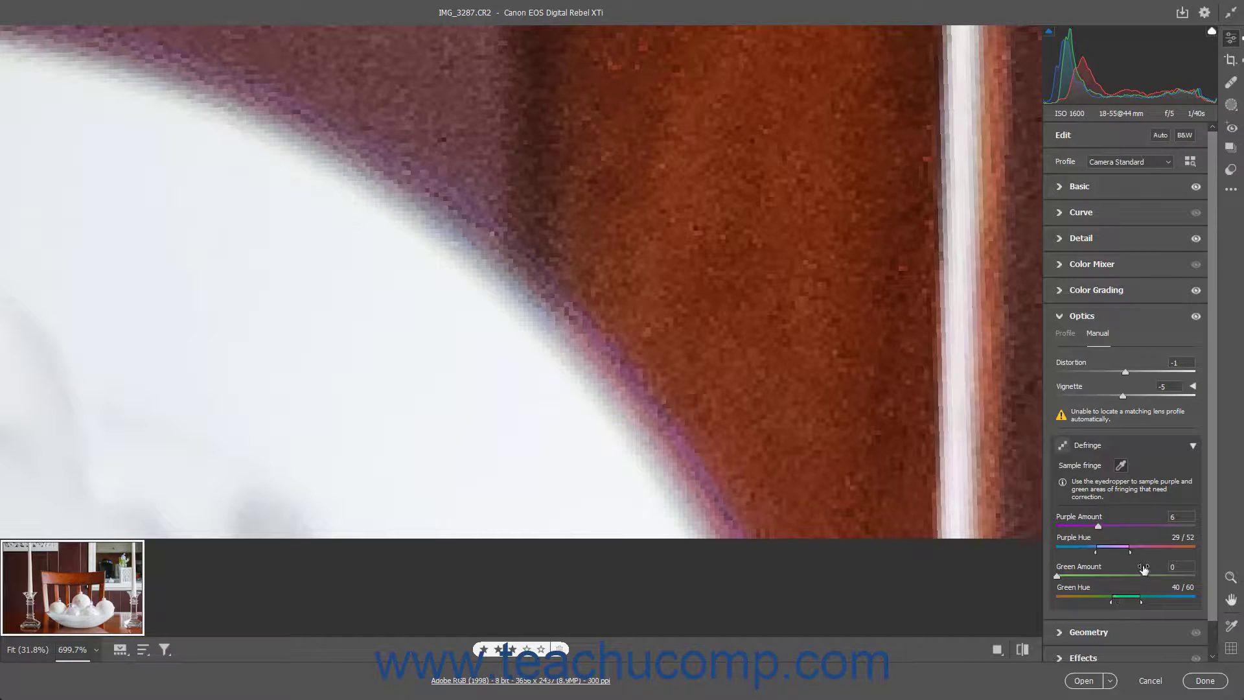
# - Set the Defringe Purple Hue range to 12 / 74 and the Purple Amount to 8, and switch to the Zoom tool
pyautogui.moveTo(1130, 554)
pyautogui.mouseDown()
pyautogui.moveTo(1172, 547)
pyautogui.moveTo(1139, 551)
pyautogui.mouseUp()
pyautogui.moveTo(1141, 552); pyautogui.dragTo(1144, 553)
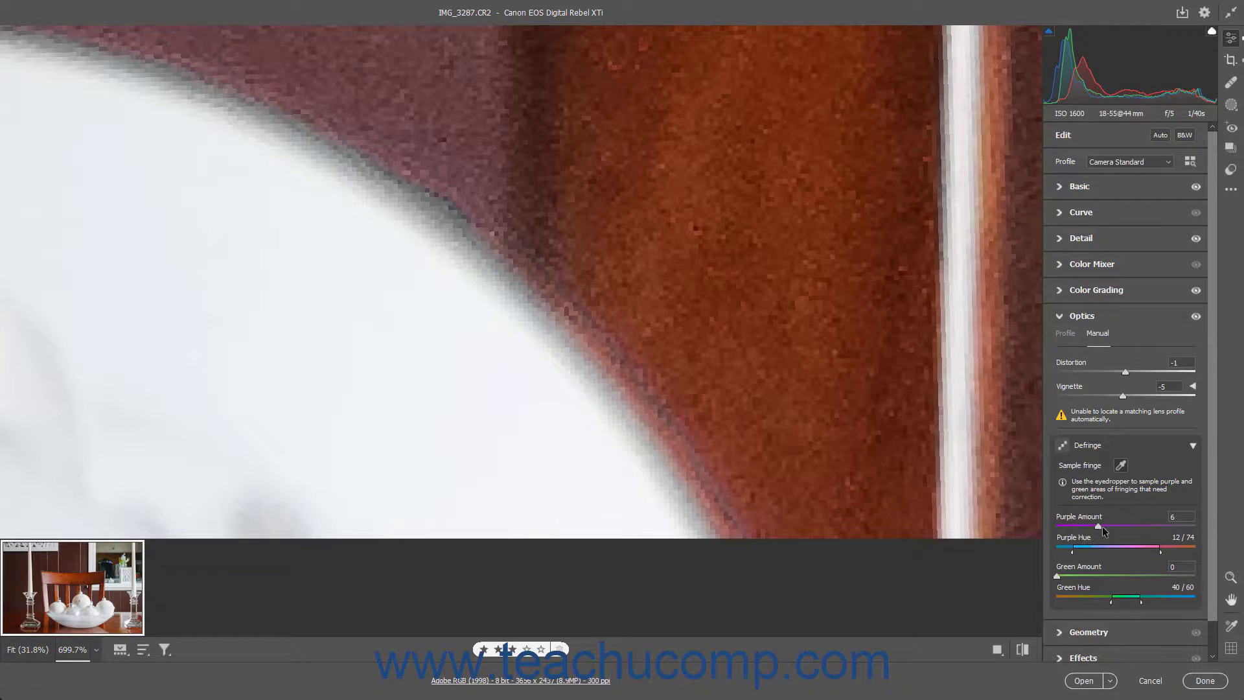
pyautogui.moveTo(1098, 527); pyautogui.dragTo(1112, 527)
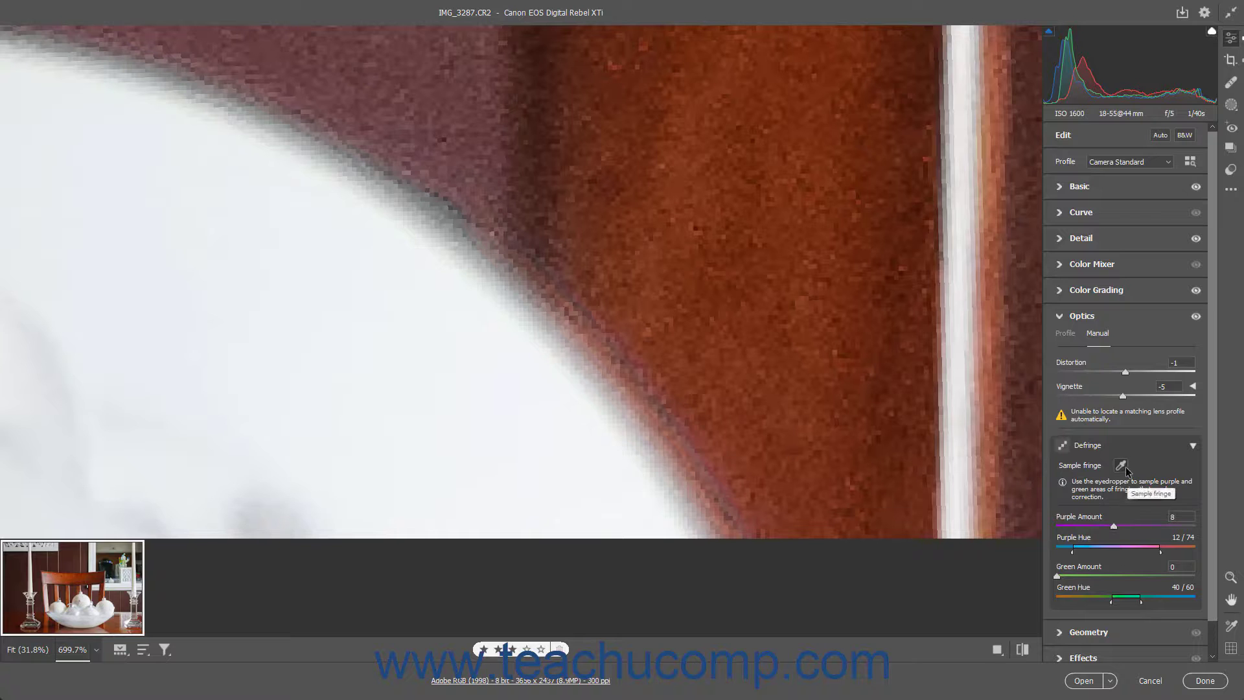
pyautogui.press('z')
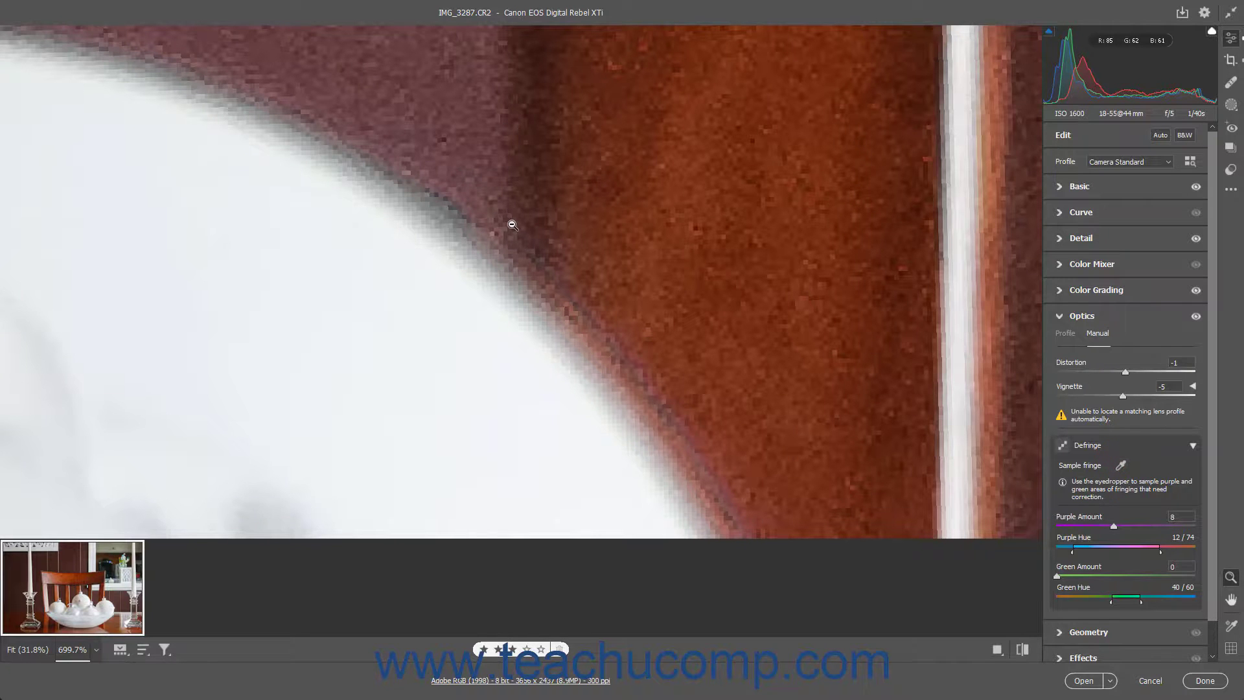
# - Inspect the defringed edges of the ornaments and the right-hand candle up close, and return to the fitted view of the whole photo
pyautogui.moveTo(511, 224); pyautogui.dragTo(363, 218)
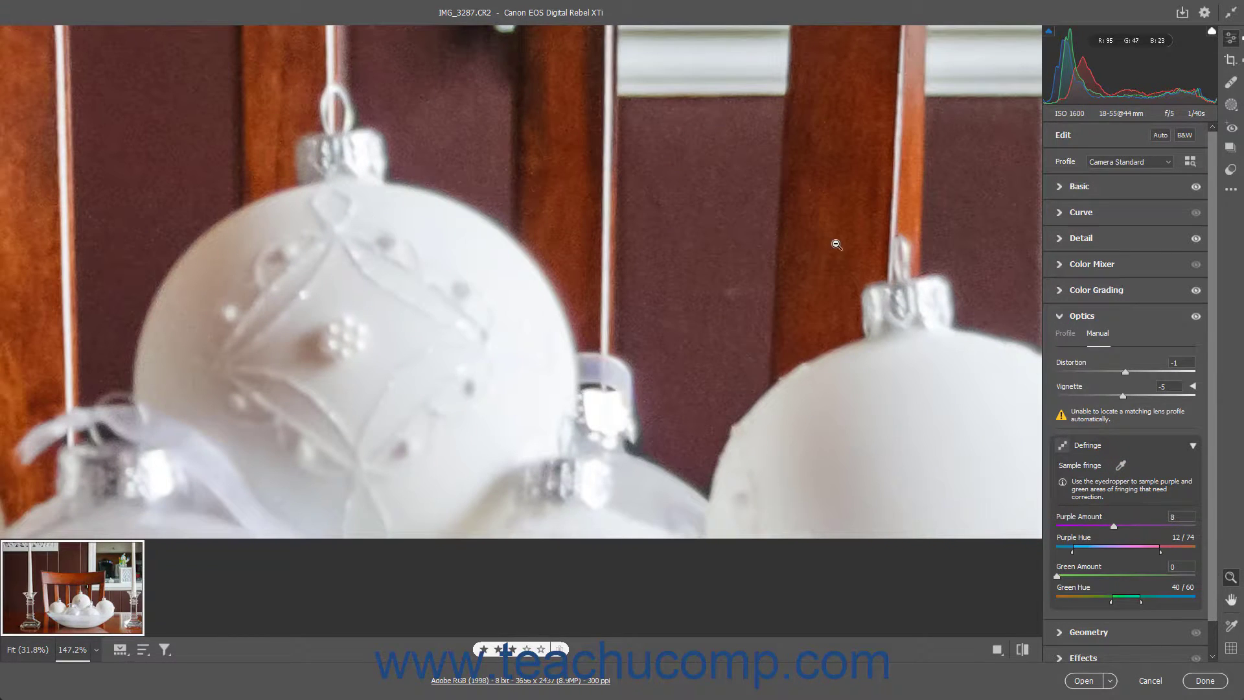
pyautogui.press('h')
pyautogui.moveTo(833, 234); pyautogui.dragTo(346, 360)
pyautogui.press('z')
pyautogui.moveTo(418, 227)
pyautogui.mouseDown()
pyautogui.moveTo(563, 222)
pyautogui.moveTo(417, 211)
pyautogui.mouseUp()
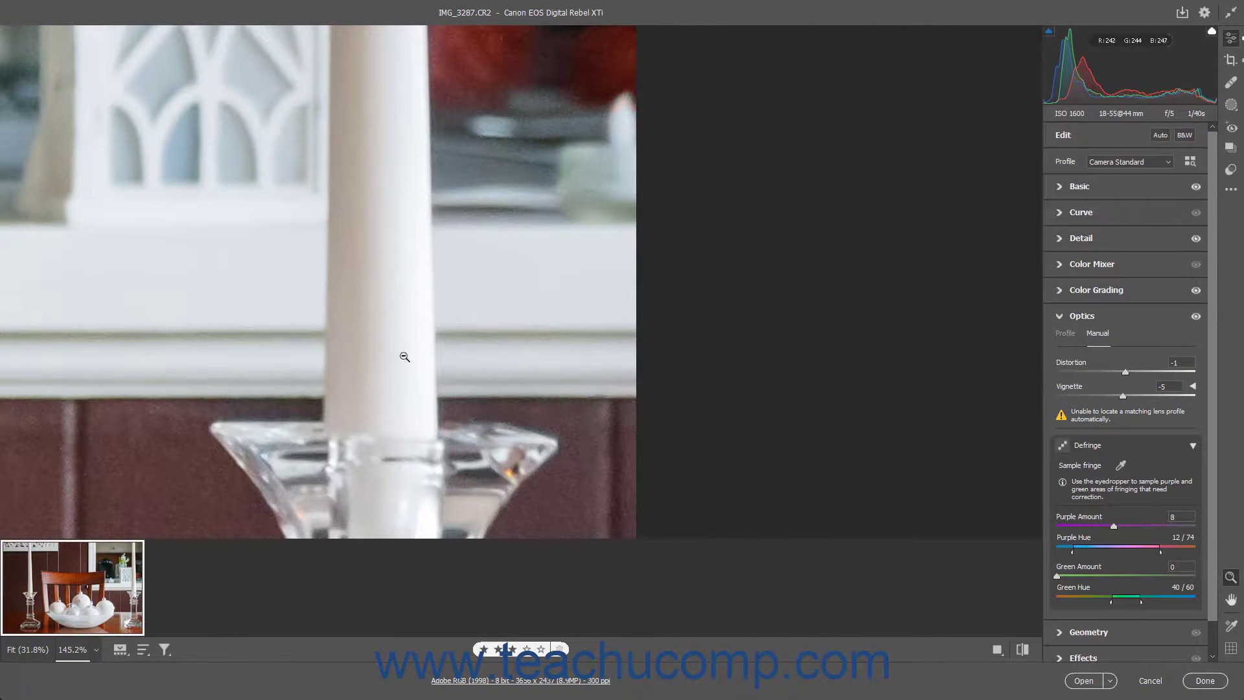
pyautogui.click(32, 650)
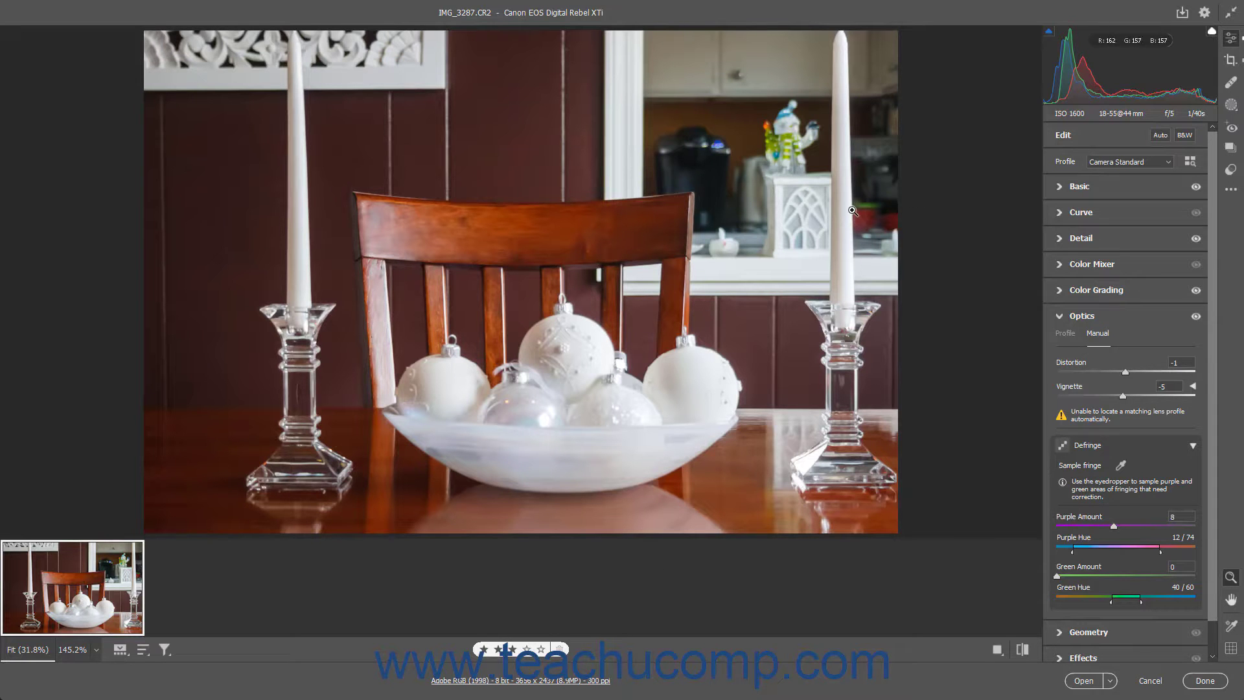
# - Compare the right-hand candle's edge at about 261% zoom with the Optics corrections hidden and shown, toggling them twice
pyautogui.moveTo(854, 214); pyautogui.dragTo(1039, 231)
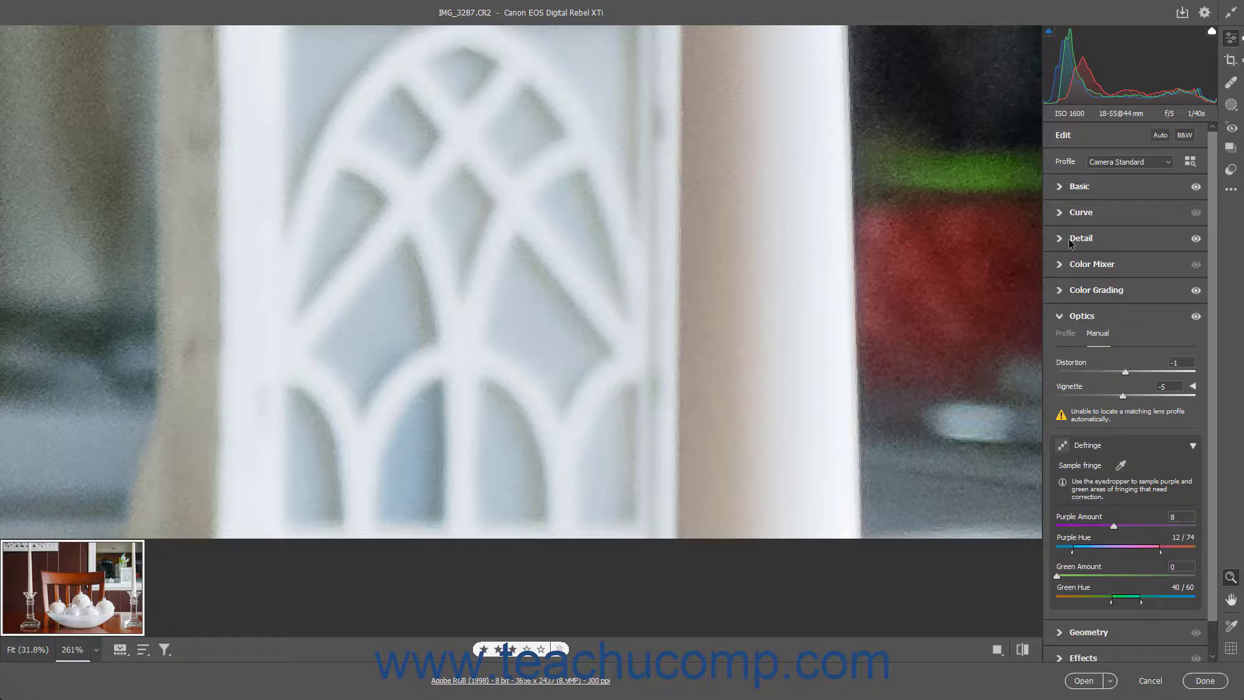
pyautogui.click(1197, 317)
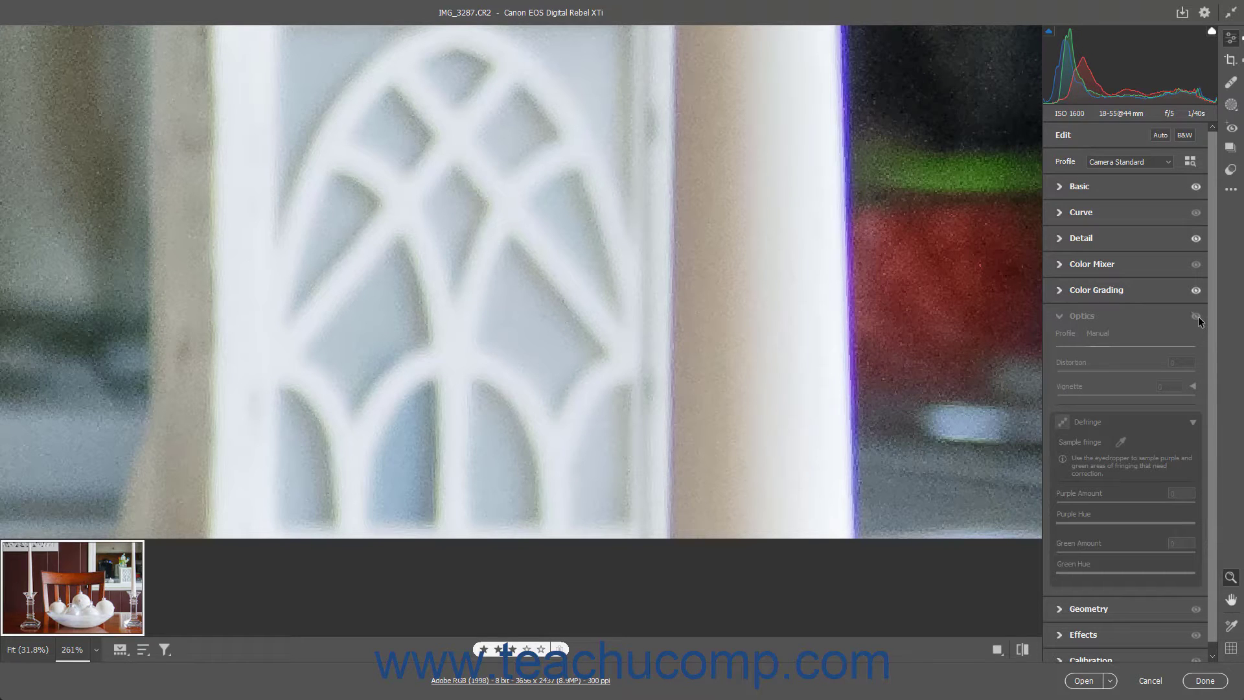
pyautogui.click(1199, 316)
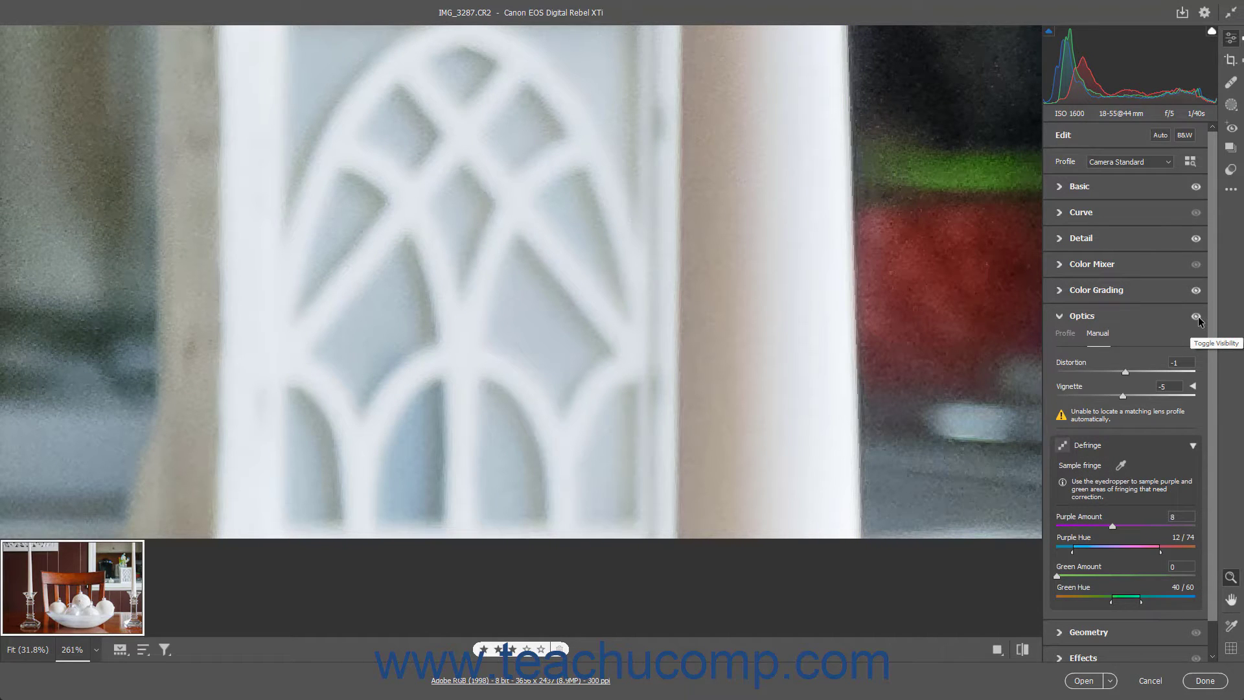
pyautogui.click(1198, 316)
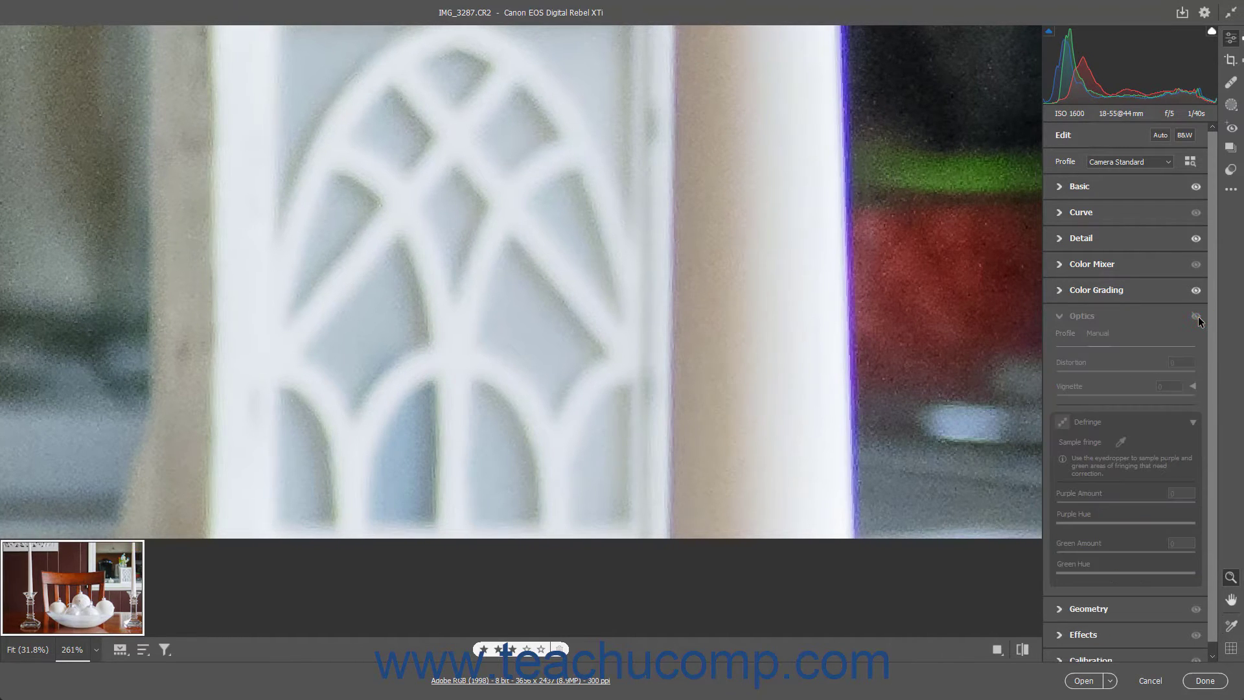
pyautogui.click(1197, 317)
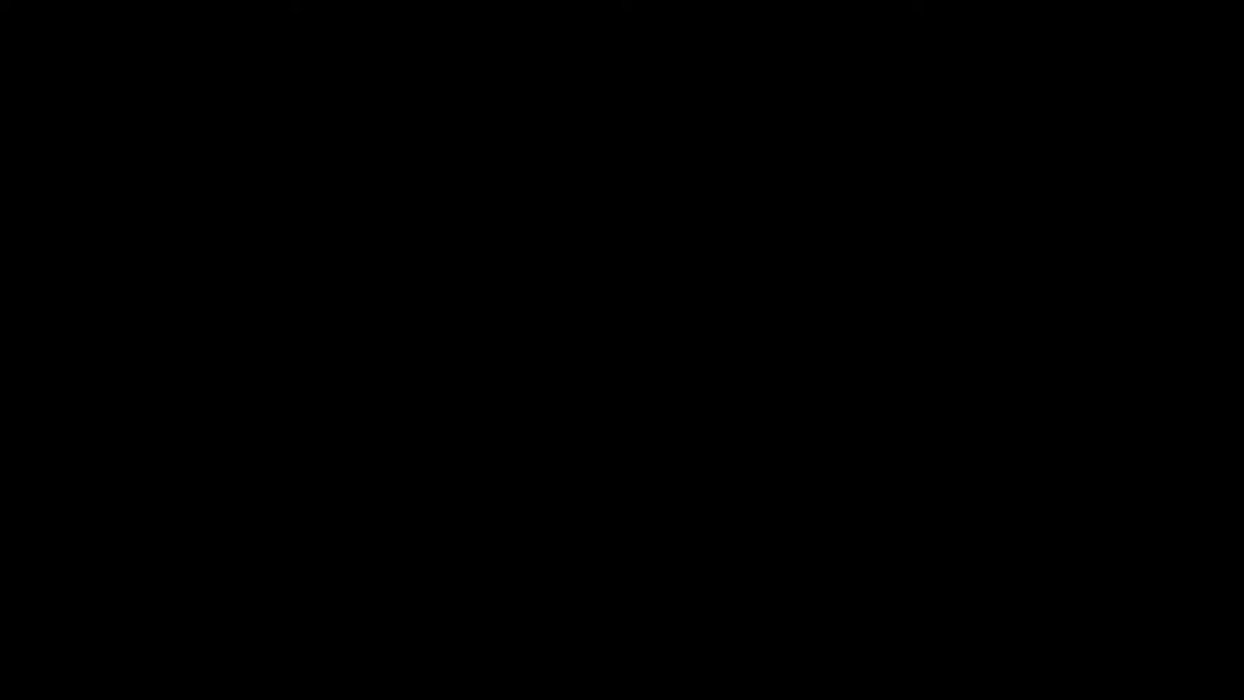